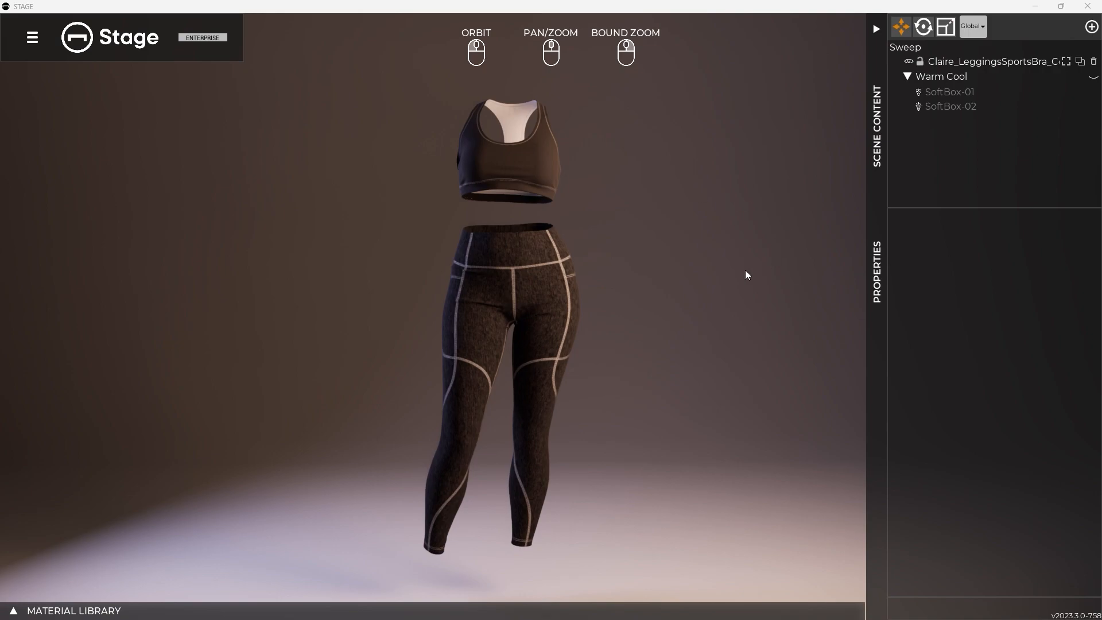
Open the camera settings for the leggings and sports bra scene
left_click_drag(780, 300, 793, 158)
mouse_move(691, 204)
left_mouse_down()
mouse_move(645, 273)
mouse_move(678, 271)
left_mouse_up()
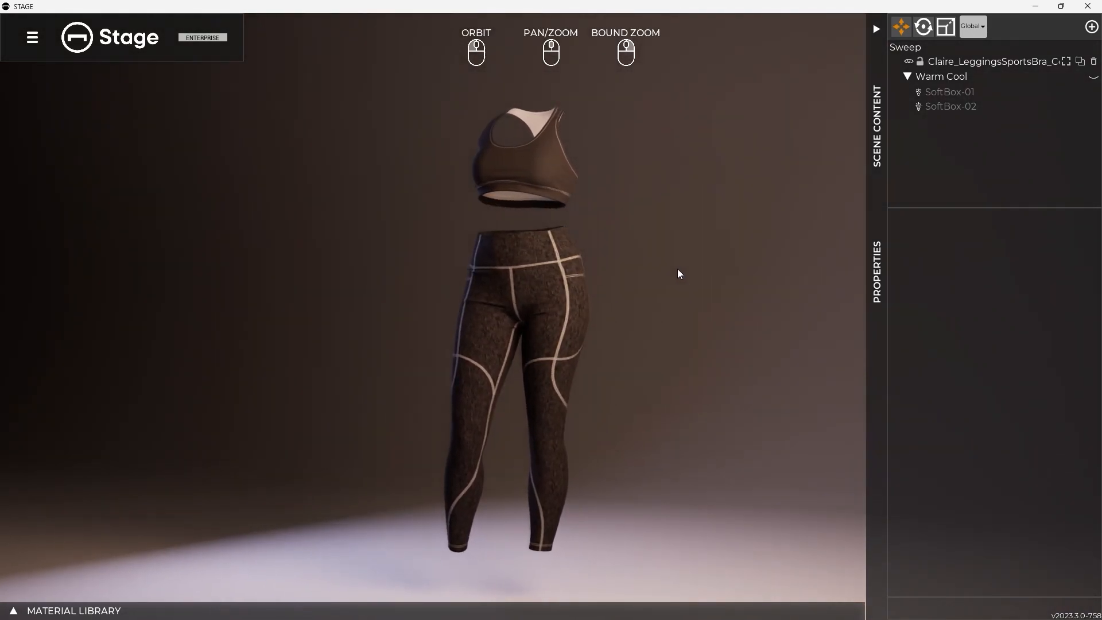
left_click(715, 219)
left_click(26, 41)
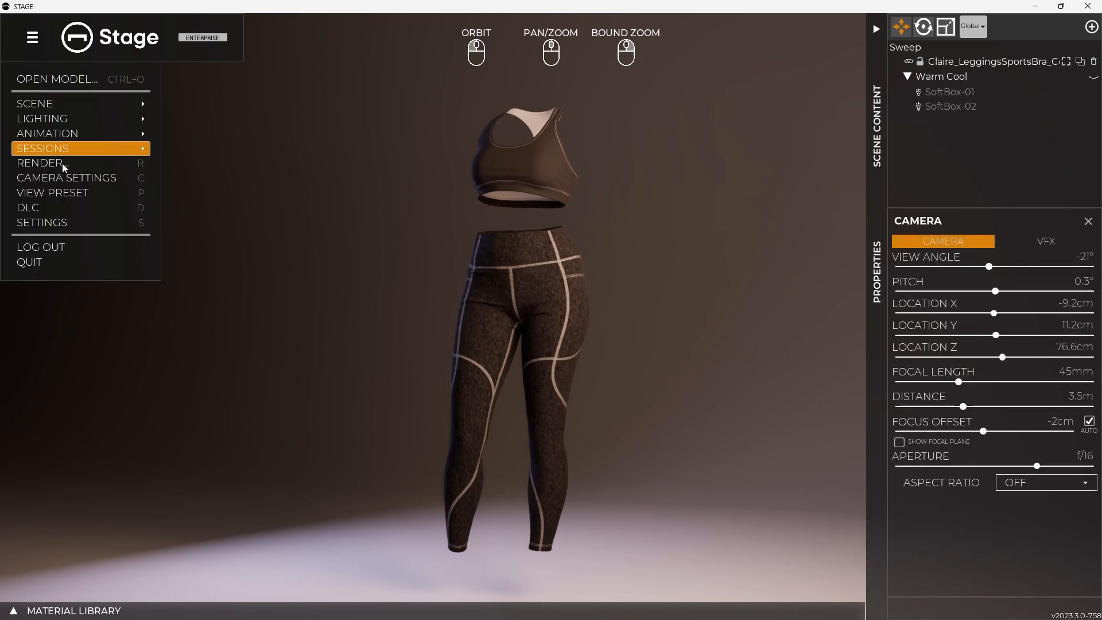
left_click(63, 178)
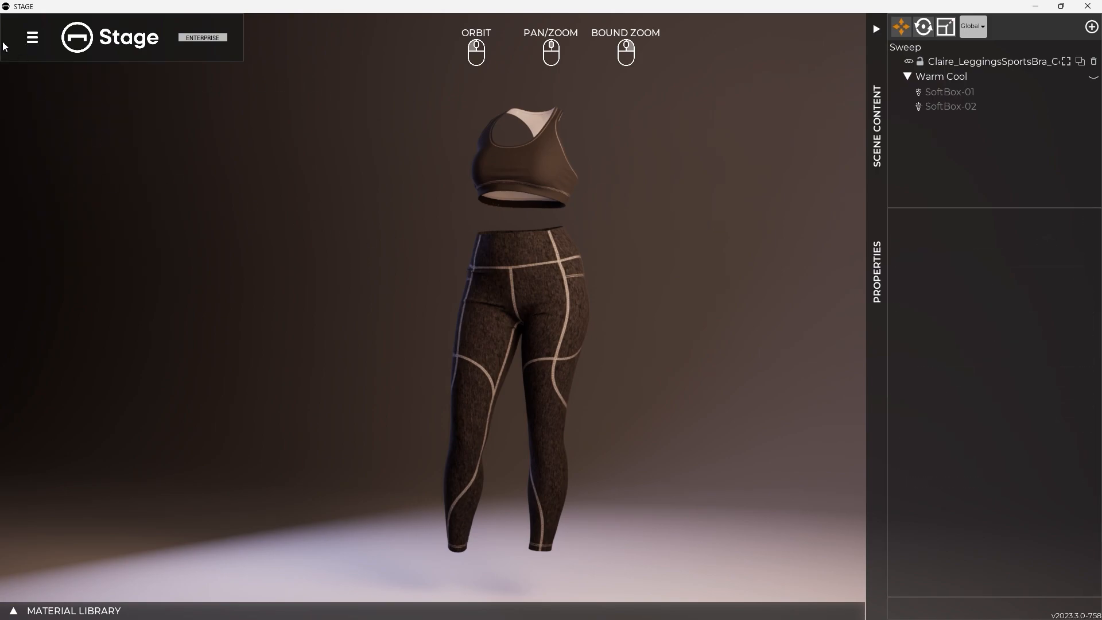
left_click(32, 37)
left_click(60, 179)
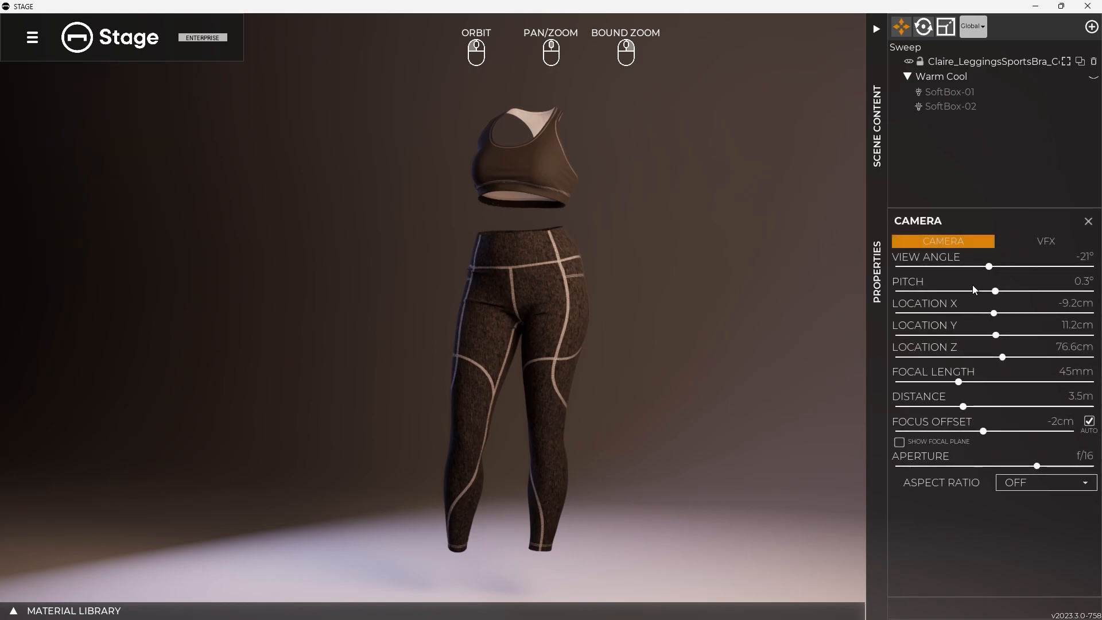
Set the camera's focal length to about 68.4 mm and its distance to about 4.9 m
left_click_drag(661, 308, 546, 315)
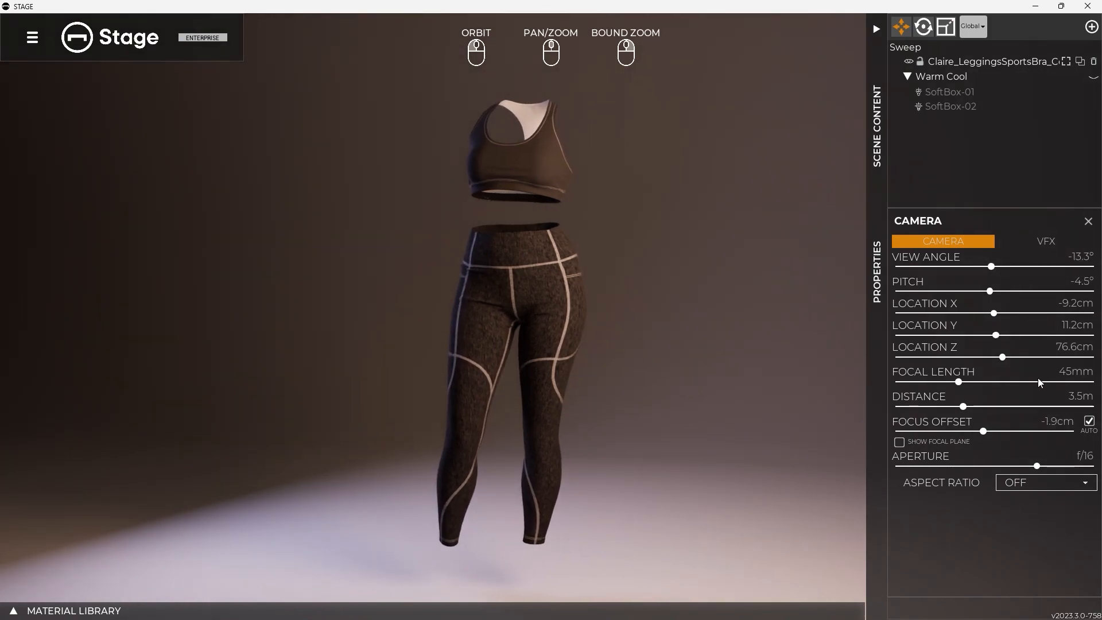
left_click_drag(966, 384, 992, 400)
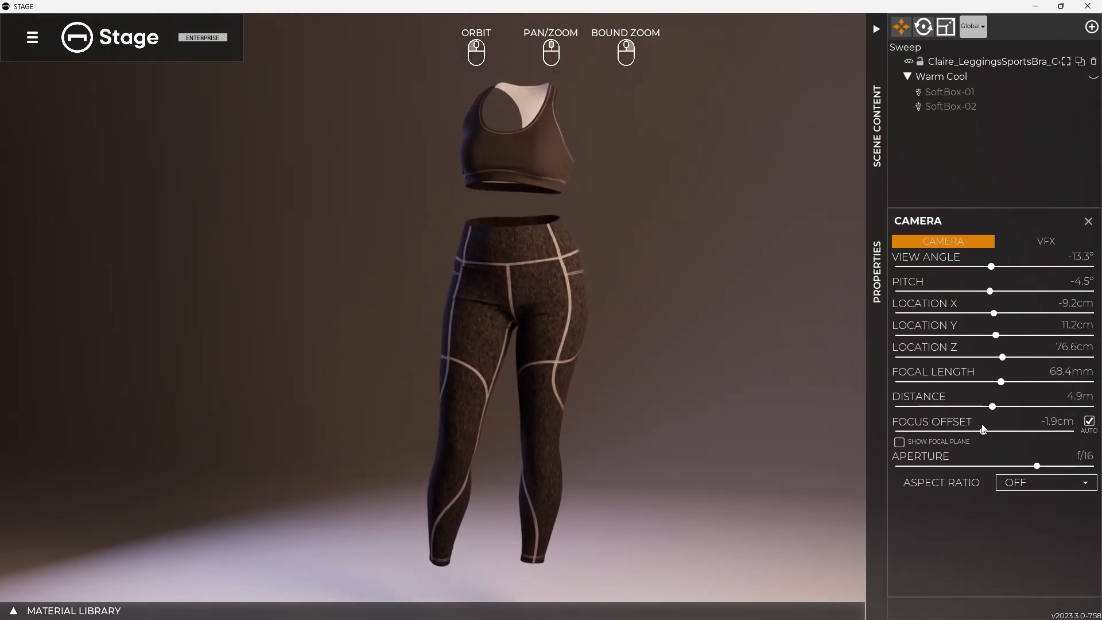
Examine the leggings and sports bra close up from above, below and the side with the longer lens
left_click_drag(719, 343, 580, 318)
scroll(566, 294, "up", 5)
scroll(566, 292, "up", 3)
middle_click_drag(567, 295, 602, 344)
scroll(602, 424, "down", 2)
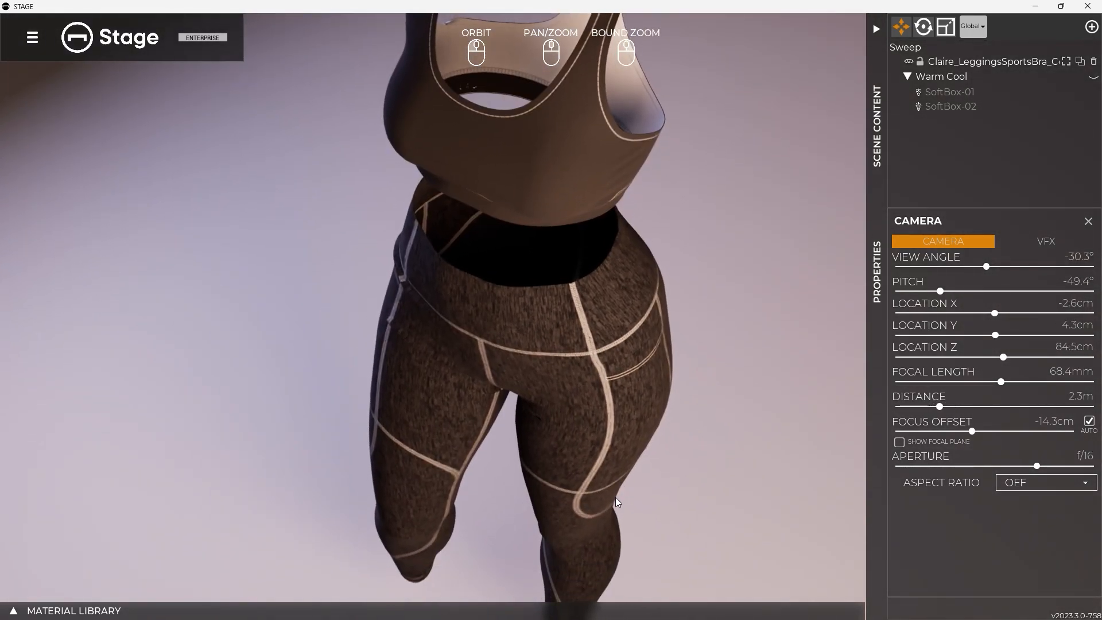
left_click_drag(616, 501, 614, 352)
scroll(613, 348, "down", 2)
middle_click_drag(613, 348, 614, 397)
left_click_drag(614, 396, 606, 377)
scroll(604, 375, "down", 2)
middle_click_drag(604, 375, 618, 371)
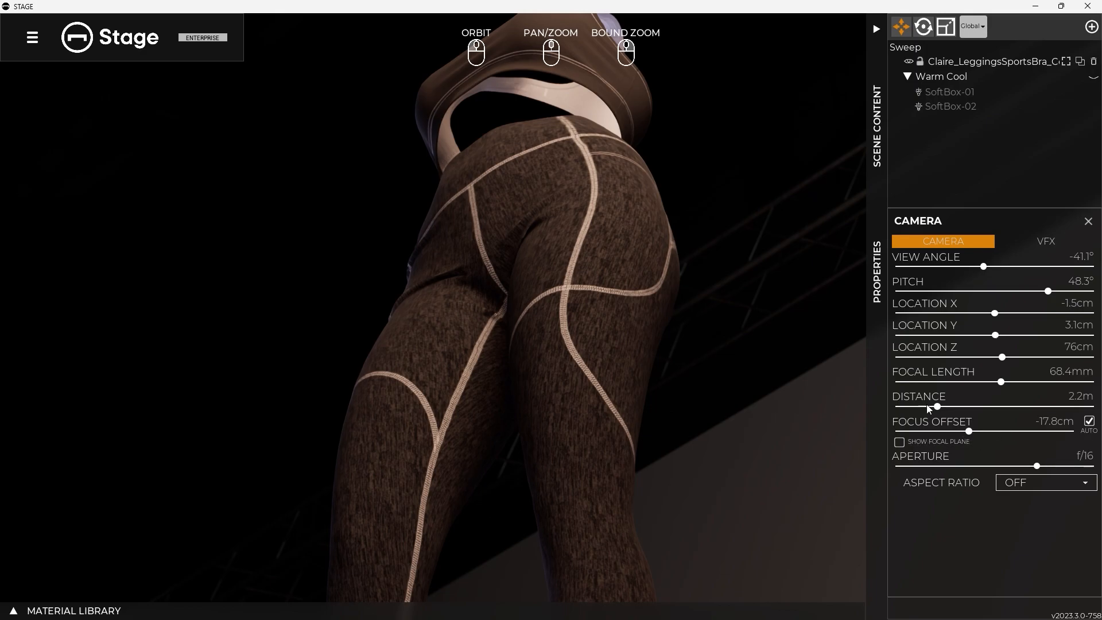
left_click_drag(696, 278, 613, 234)
left_click_drag(424, 218, 451, 339)
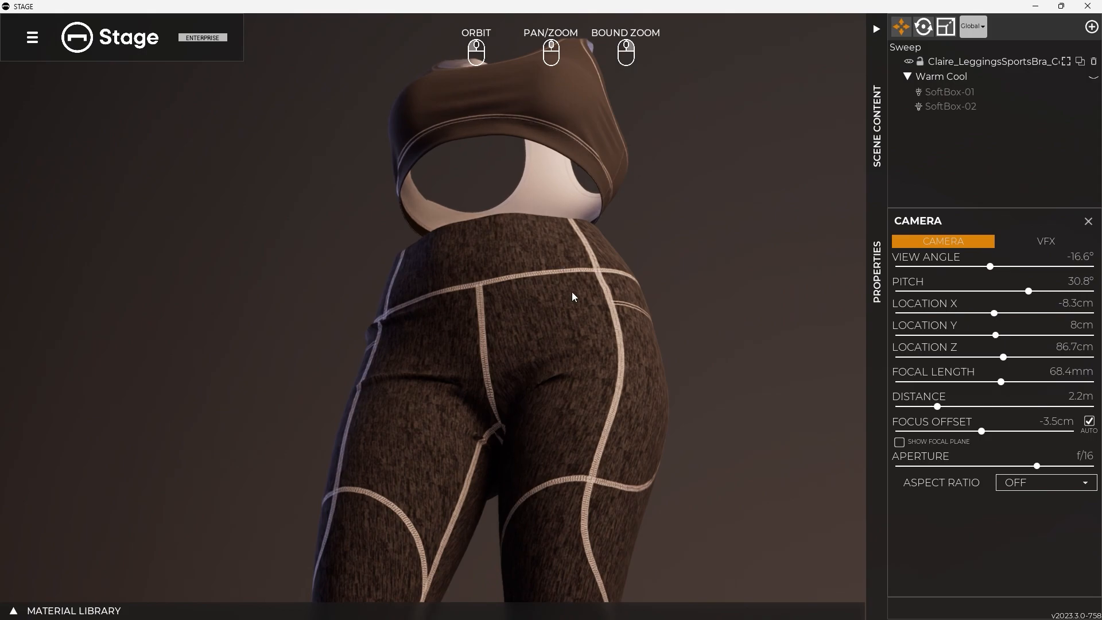
left_click_drag(569, 312, 484, 308)
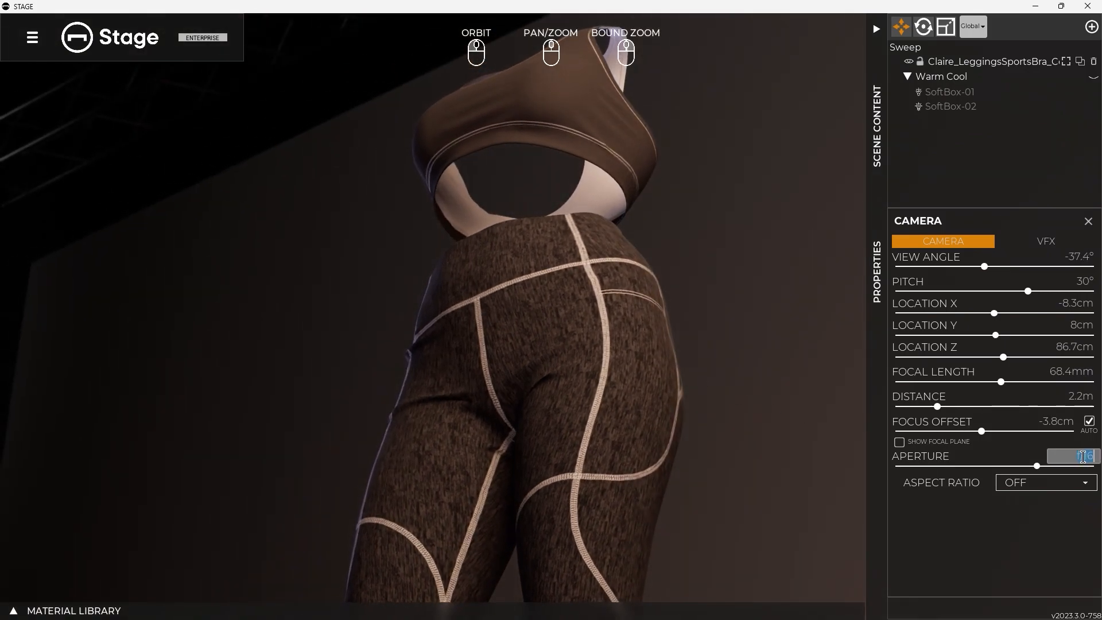
Set the camera aperture to f/2.4 and inspect the depth of field around the leggings' waistband
key("Return")
left_click_drag(616, 315, 645, 259)
scroll(606, 346, "up", 3)
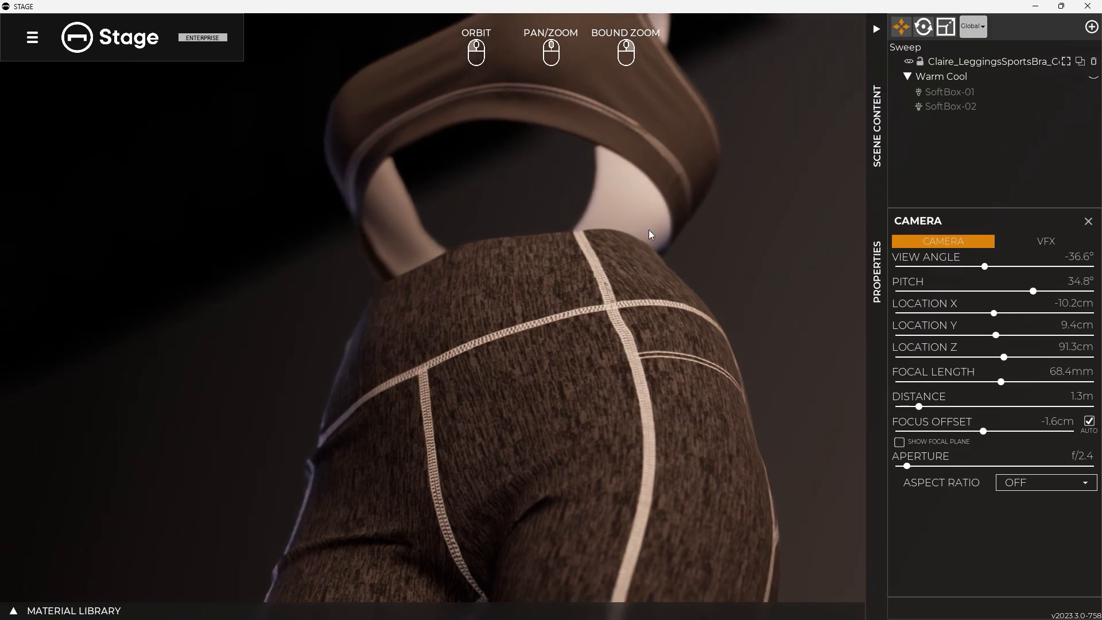
left_click_drag(576, 365, 502, 229)
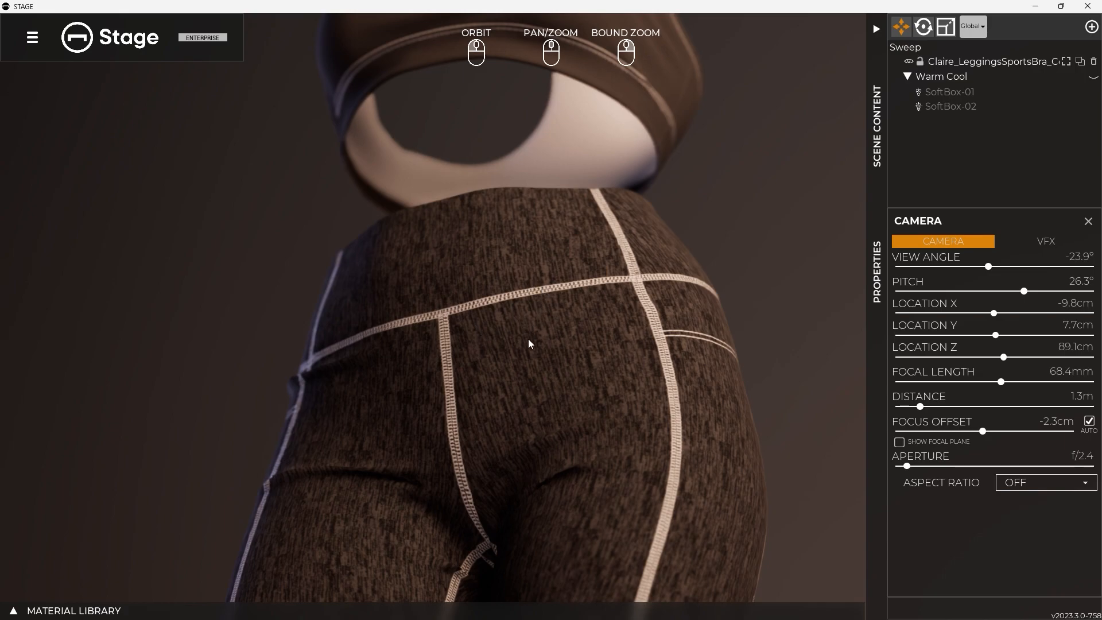
mouse_move(561, 343)
left_mouse_down()
mouse_move(642, 338)
mouse_move(493, 341)
mouse_move(551, 350)
mouse_move(550, 338)
left_mouse_up()
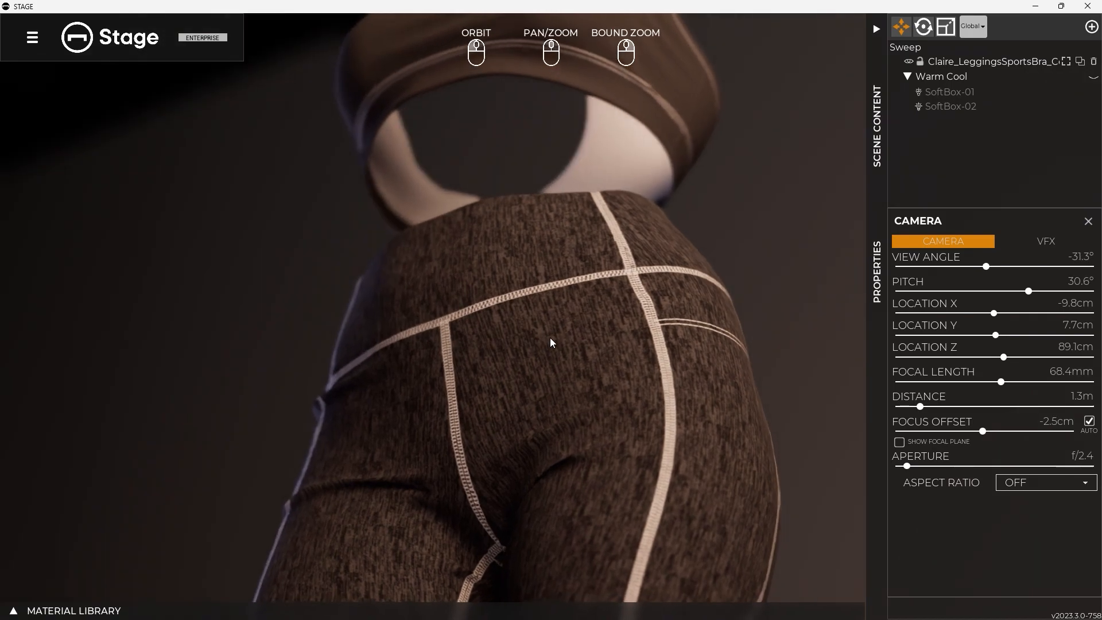
Turn off automatic focus and set the focus offset to about 16.9 cm with the focal plane temporarily shown
left_click(560, 281)
mouse_move(560, 280)
left_mouse_down()
mouse_move(566, 343)
mouse_move(565, 283)
left_mouse_up()
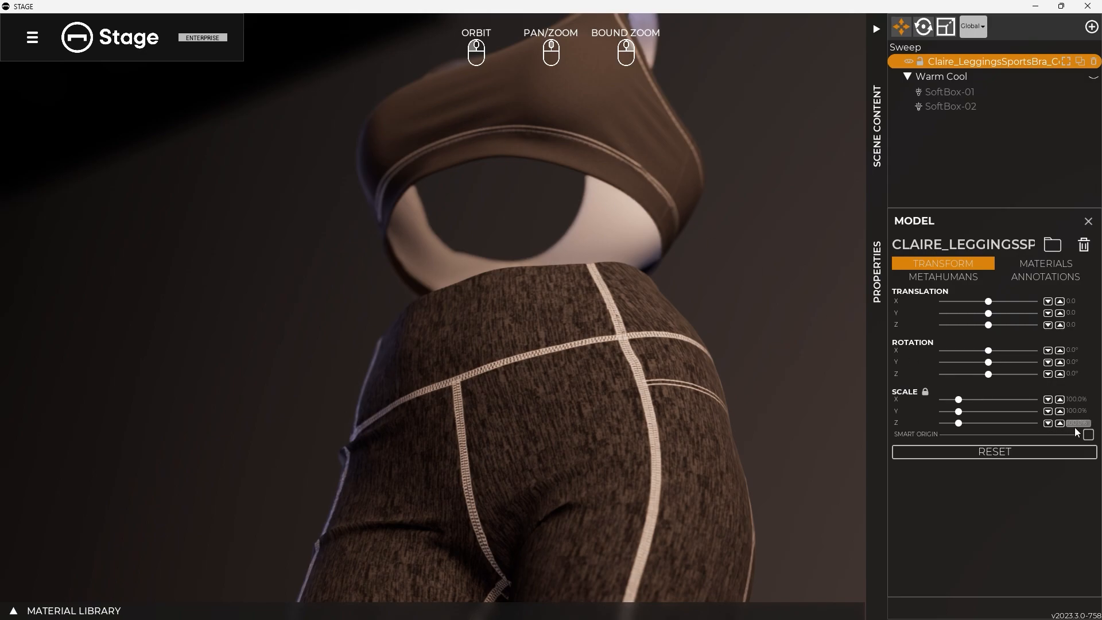
left_click(746, 340)
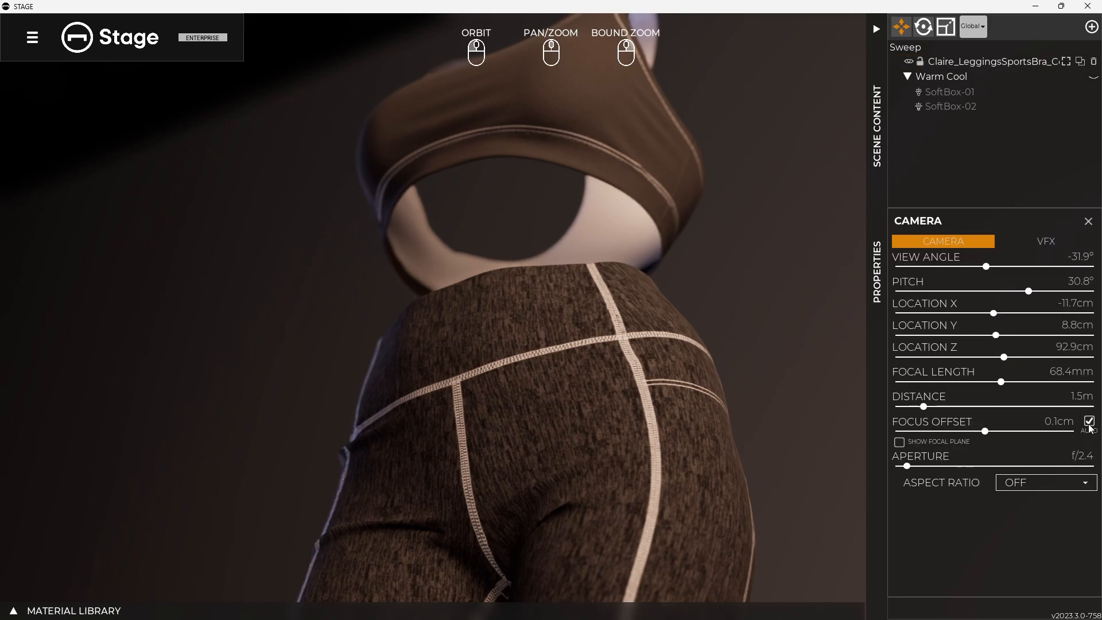
left_click(901, 443)
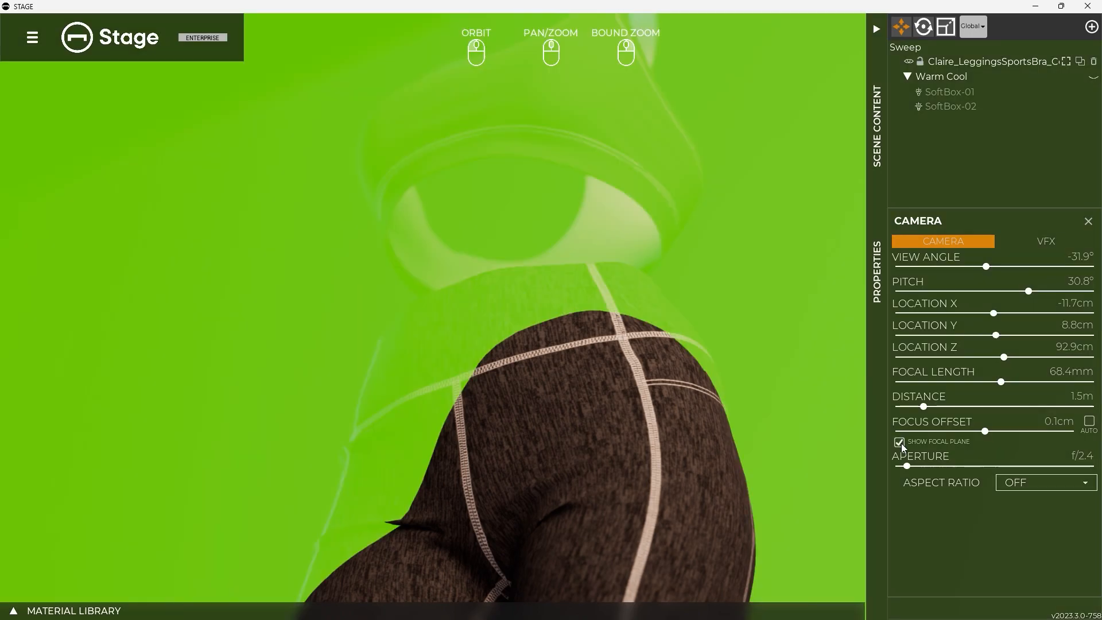
left_click_drag(986, 435, 999, 431)
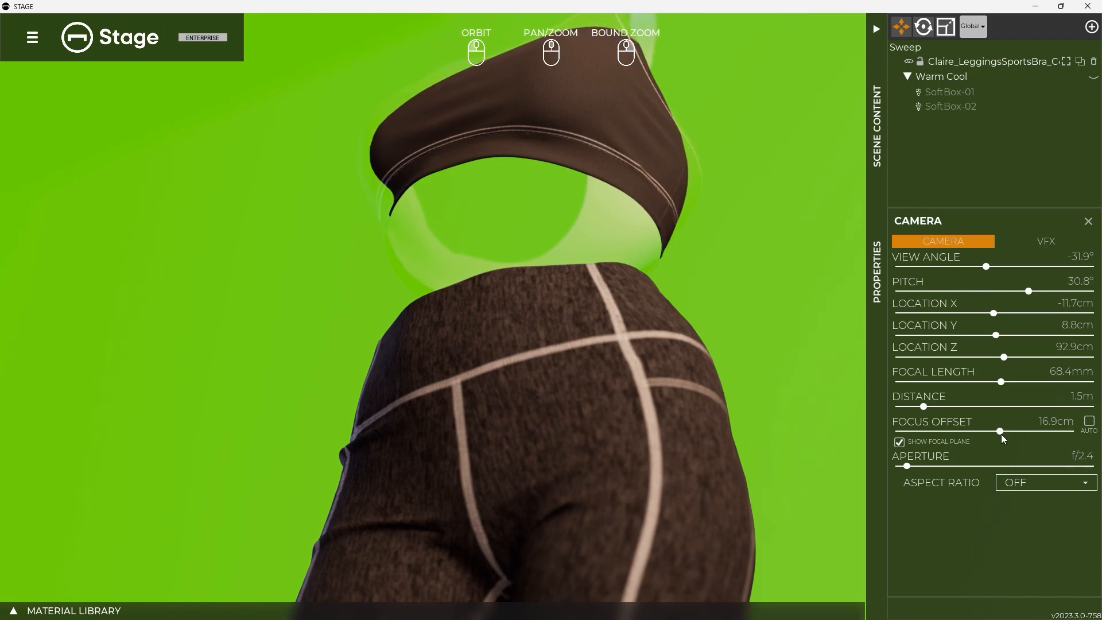
left_click(899, 442)
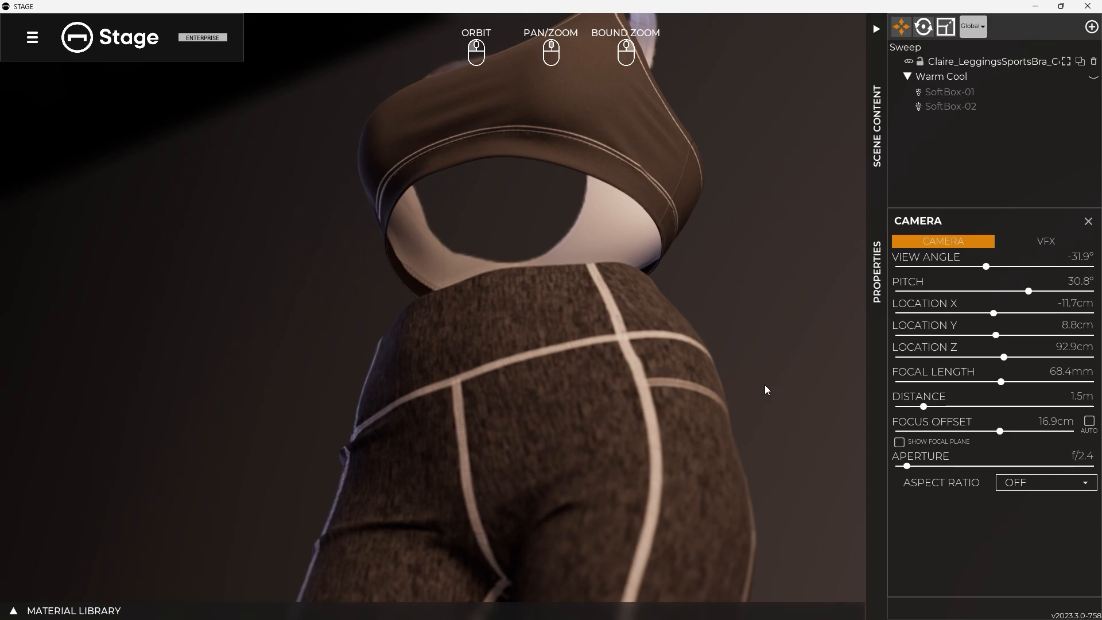
Turn automatic focus back on and set the camera aperture to f/4
left_click_drag(711, 232, 723, 350)
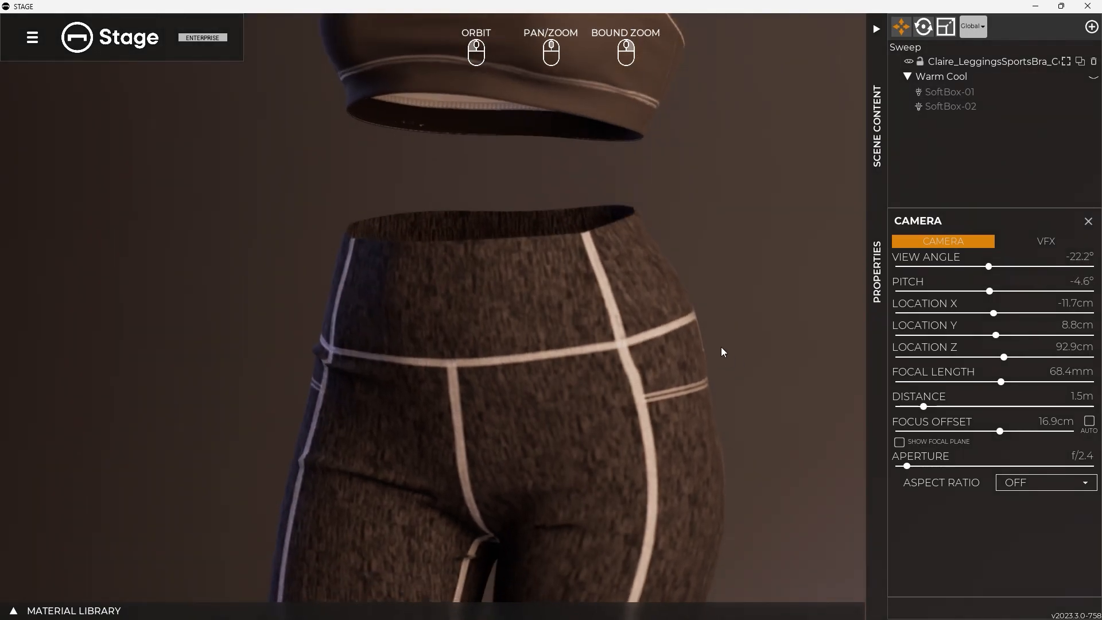
scroll(703, 294, "down", 5)
middle_click_drag(701, 292, 704, 341)
left_click(1089, 423)
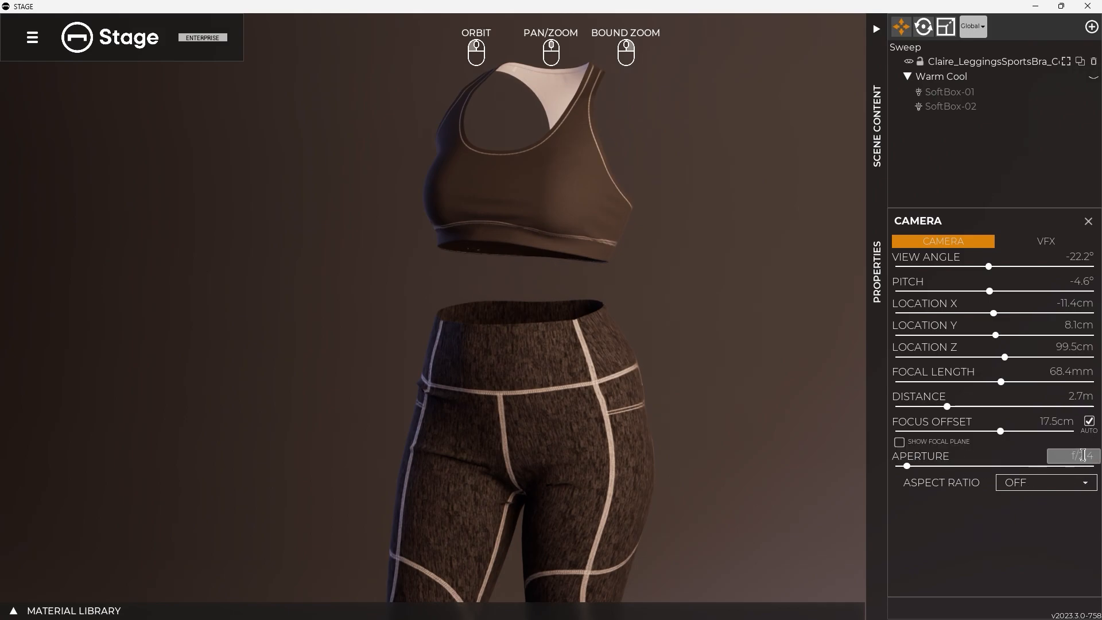
key("Return")
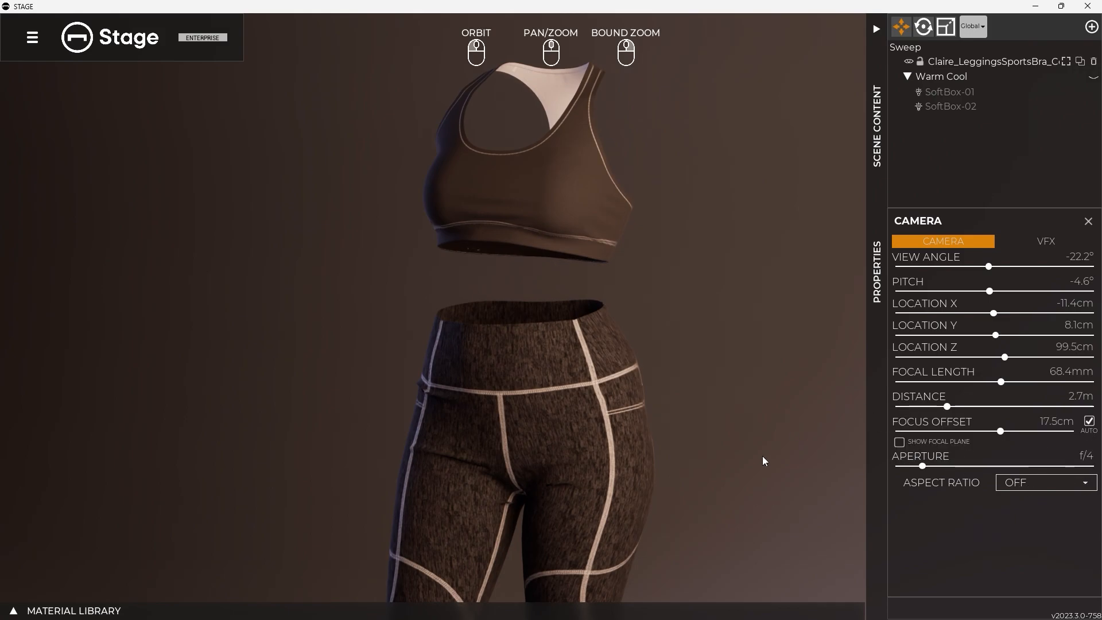
Examine the depth of field on the sports bra and leggings waistband from several angles and distances
left_click_drag(480, 230, 663, 269)
middle_click_drag(585, 390, 569, 451)
scroll(594, 368, "up", 3)
left_click_drag(612, 422, 566, 425)
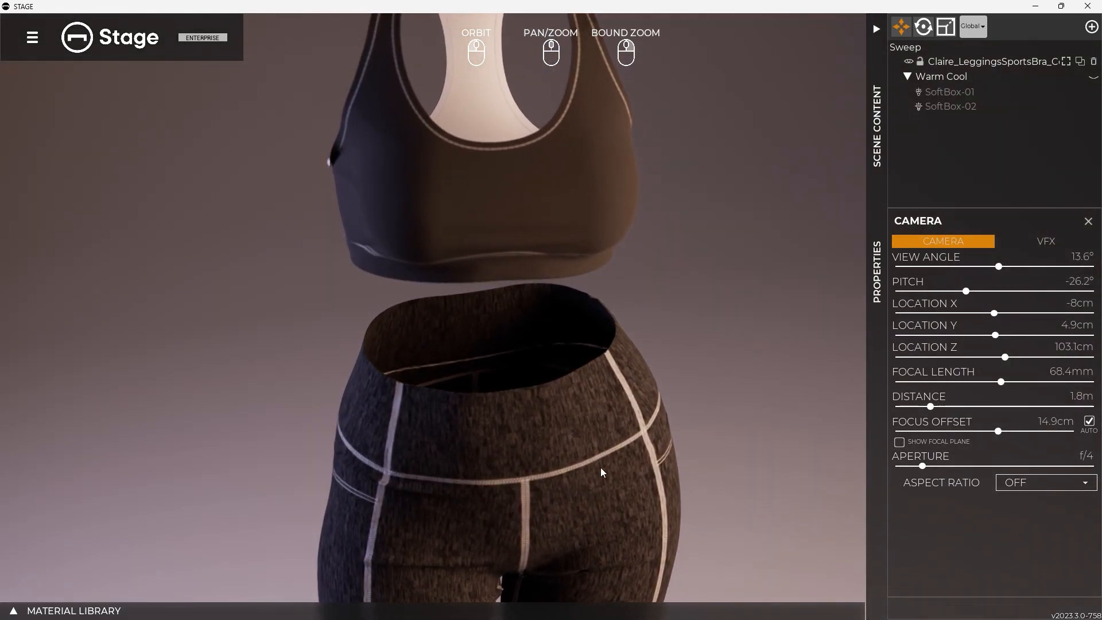
middle_click_drag(601, 467, 597, 411)
scroll(597, 407, "down", 2)
left_click_drag(602, 406, 643, 412)
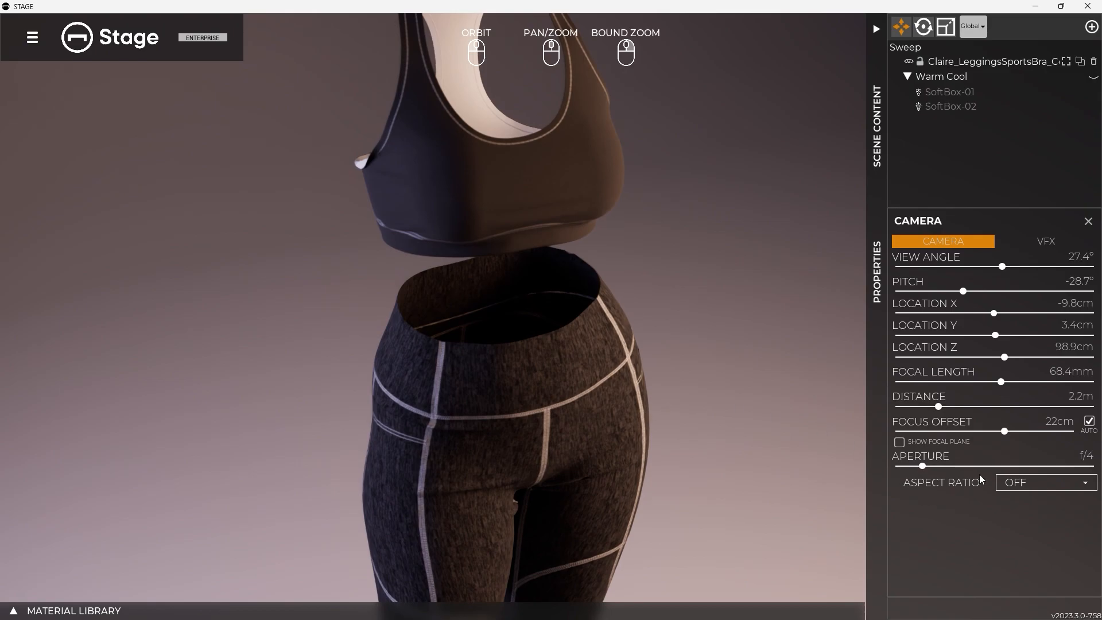
left_click_drag(619, 315, 509, 353)
middle_click_drag(604, 457, 603, 412)
scroll(603, 412, "up", 2)
left_click_drag(602, 412, 573, 354)
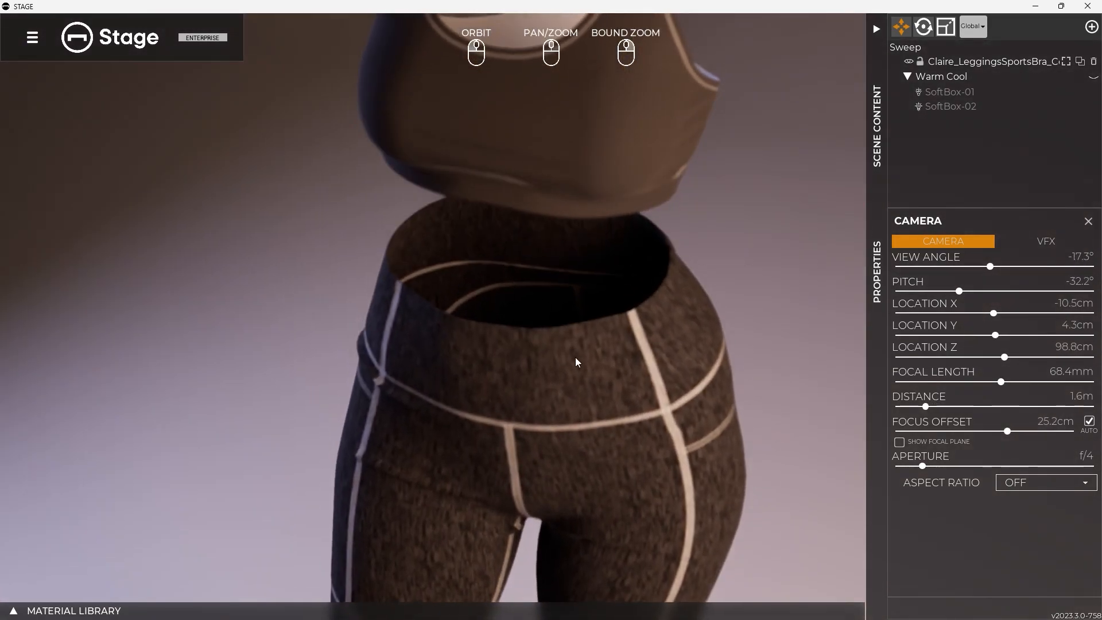
middle_click_drag(588, 426, 590, 367)
scroll(591, 367, "down", 3)
left_click_drag(621, 377, 612, 353)
middle_click_drag(610, 405, 618, 429)
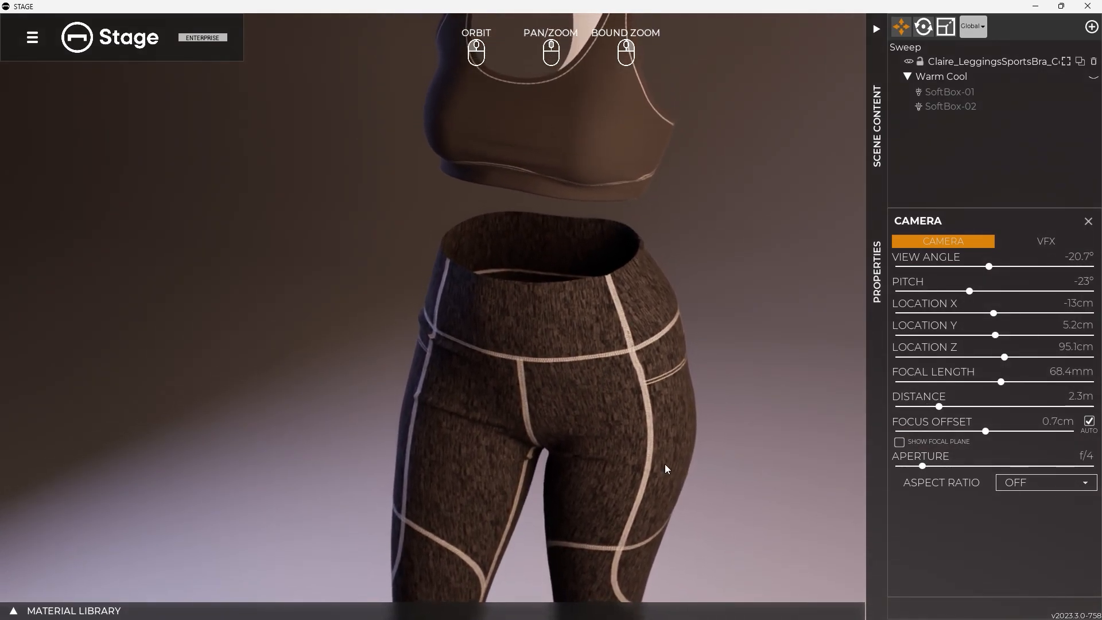
Set the camera's aspect ratio to 16:9 and preview the framing across the full viewport
left_click(1029, 484)
left_click(1025, 508)
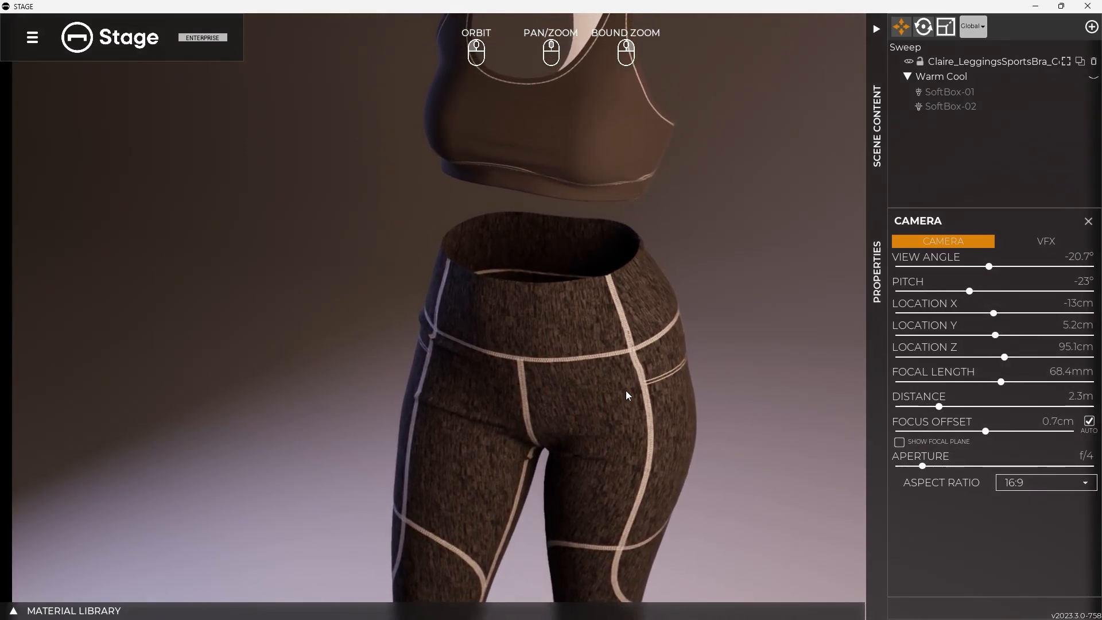
left_click(870, 188)
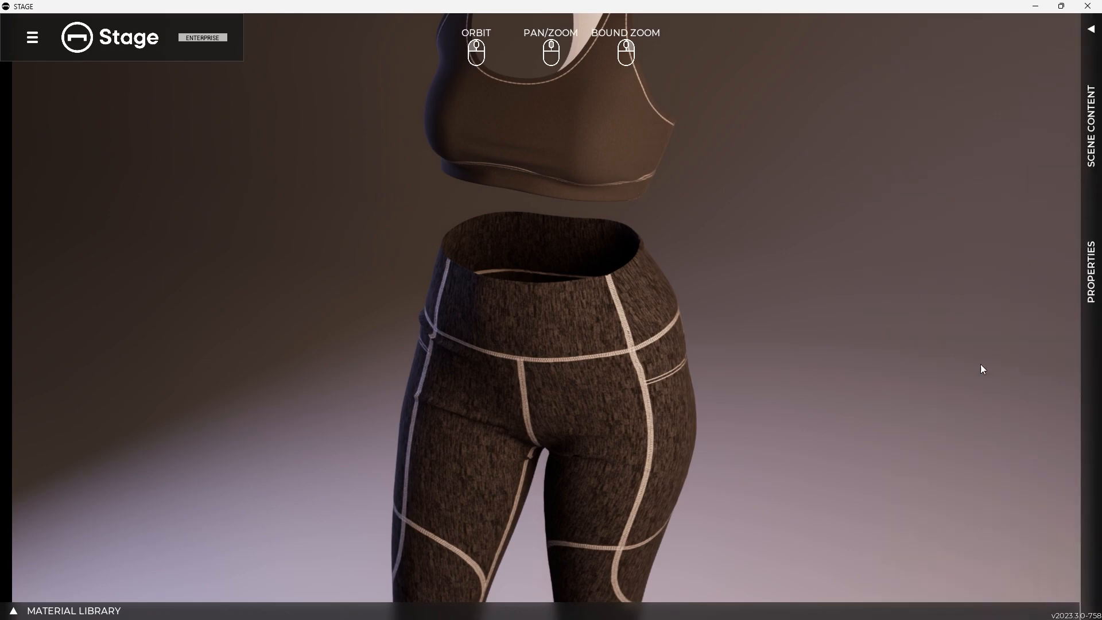
left_click(1083, 332)
Set the camera's aspect ratio to 4:3 and preview the framing across the full viewport
left_click(1034, 483)
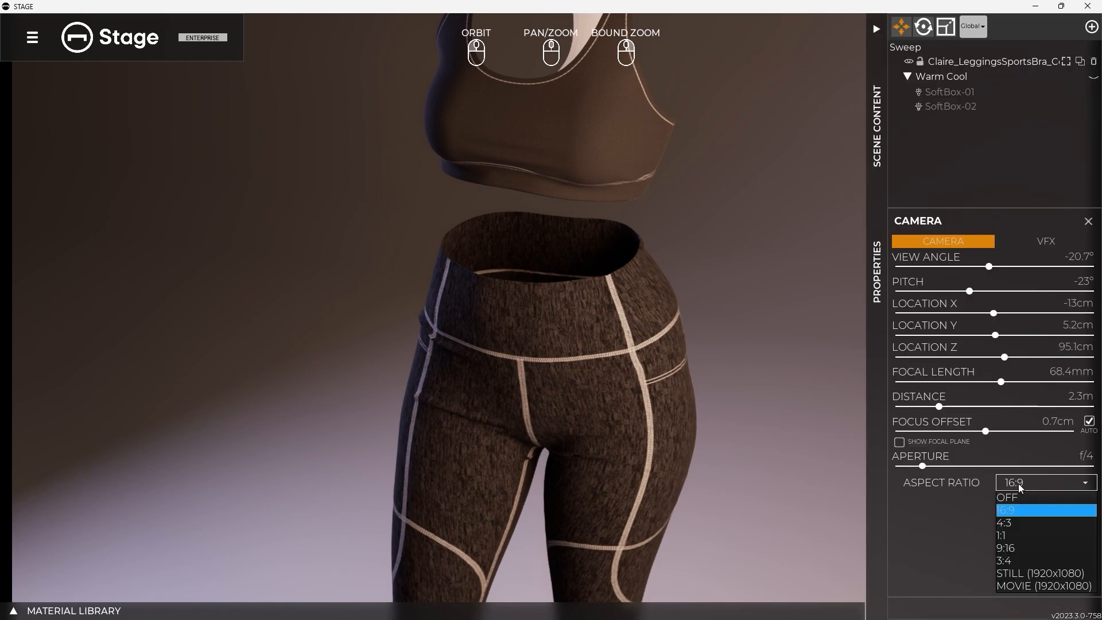
left_click(1019, 524)
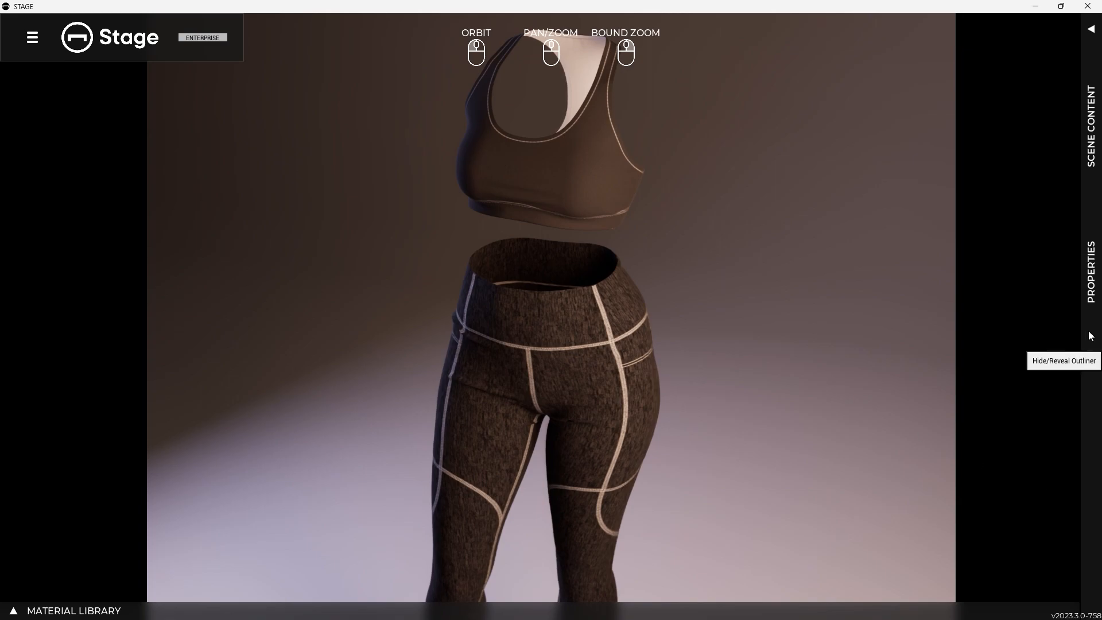
left_click(1089, 307)
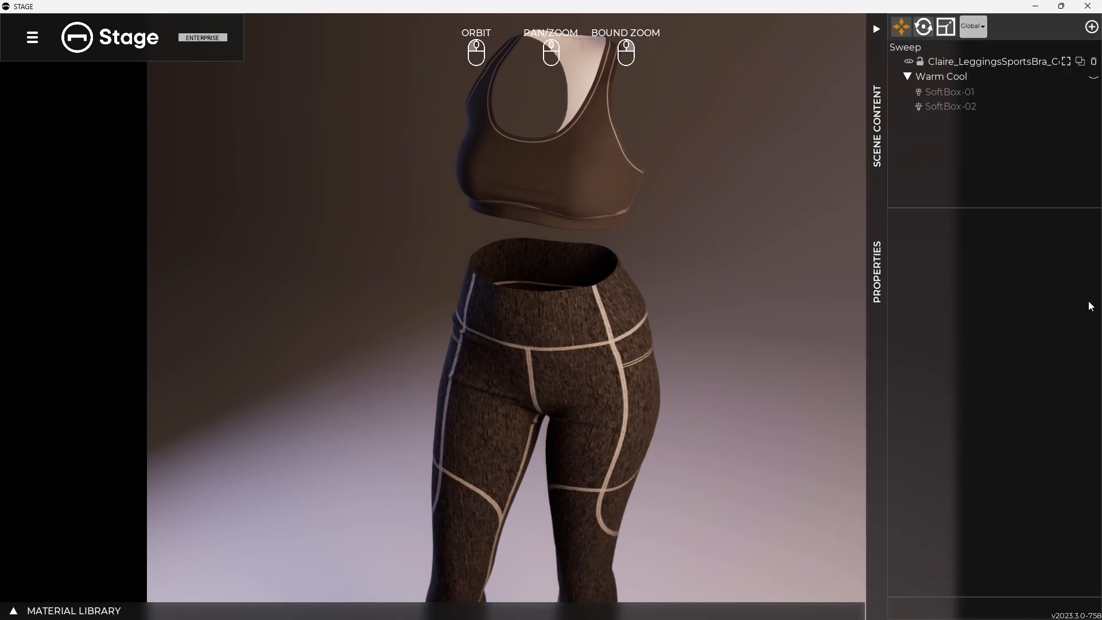
left_click(876, 261)
left_click(1039, 483)
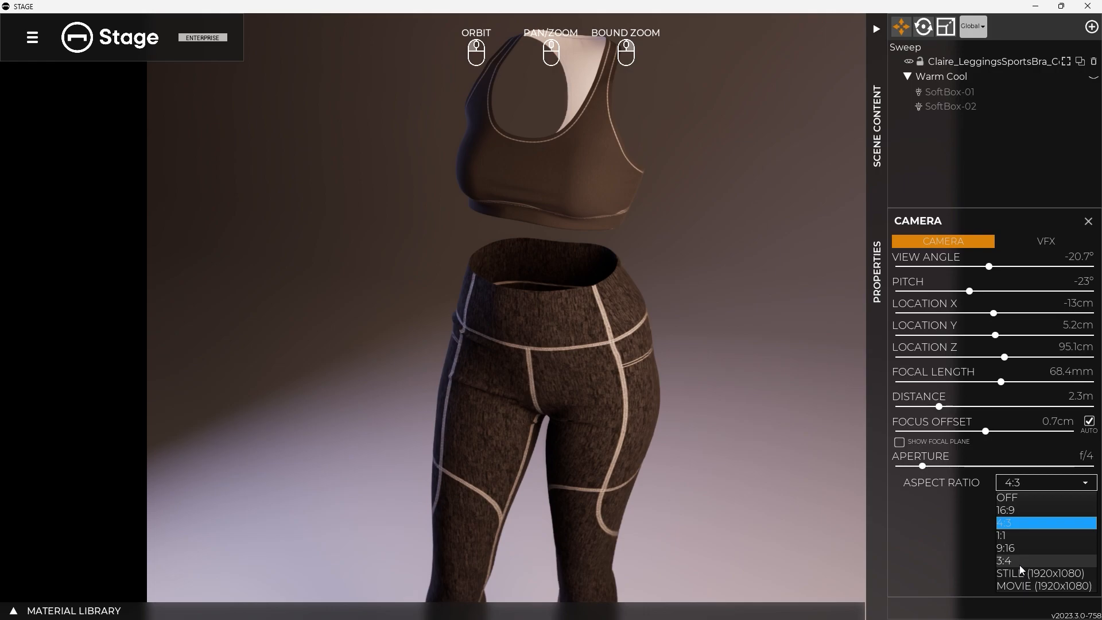
Set the still render resolution to 2000 x 2000 and close the renderer settings
left_click(34, 40)
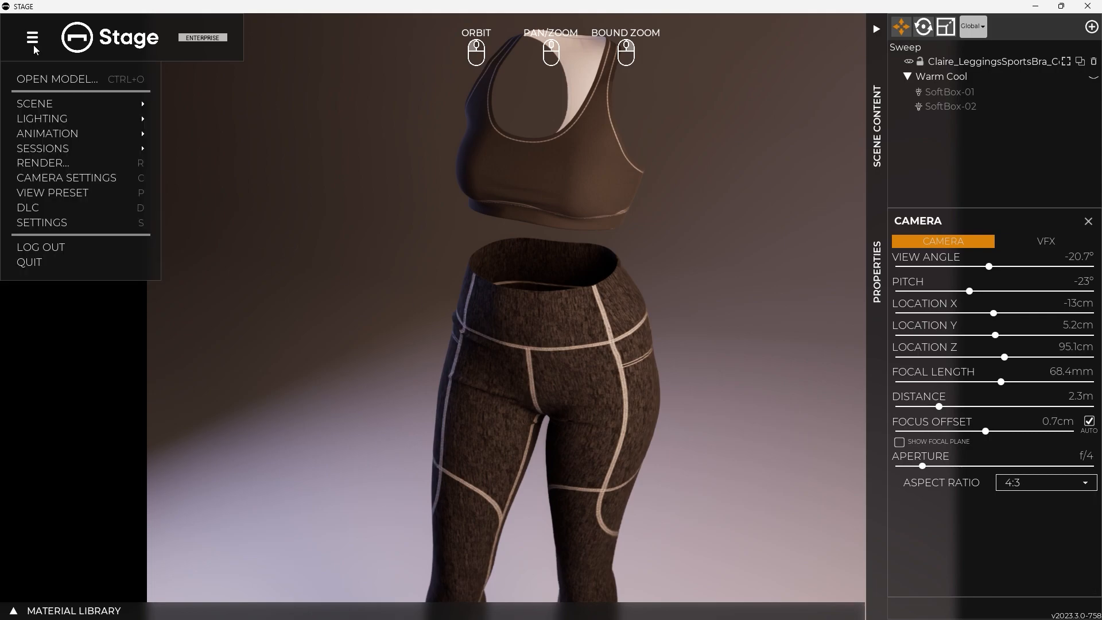
left_click(47, 164)
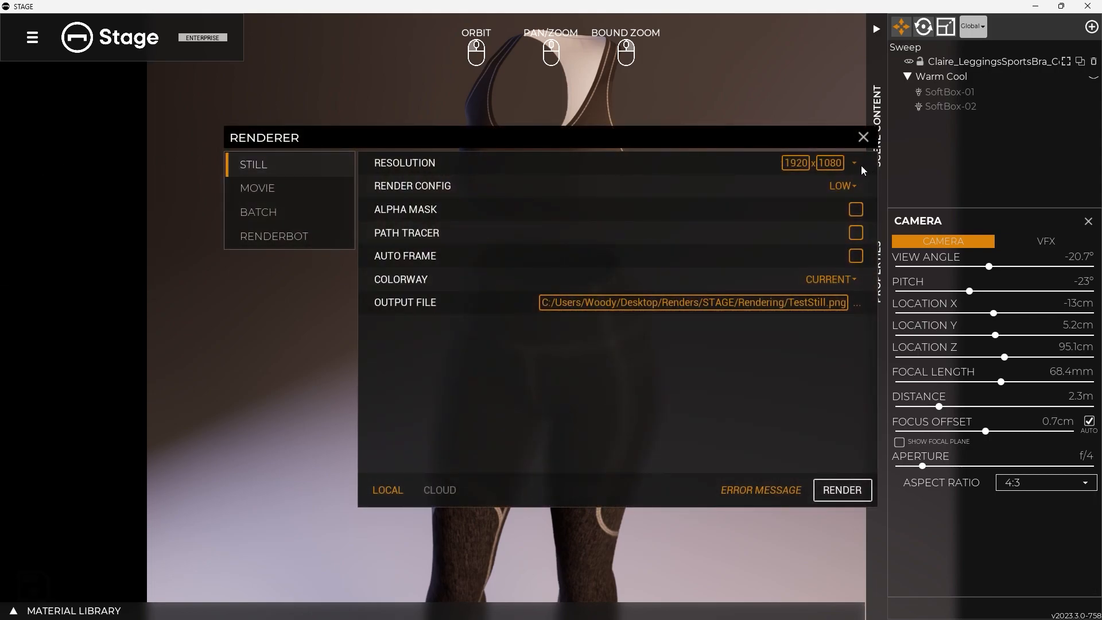
left_click(791, 163)
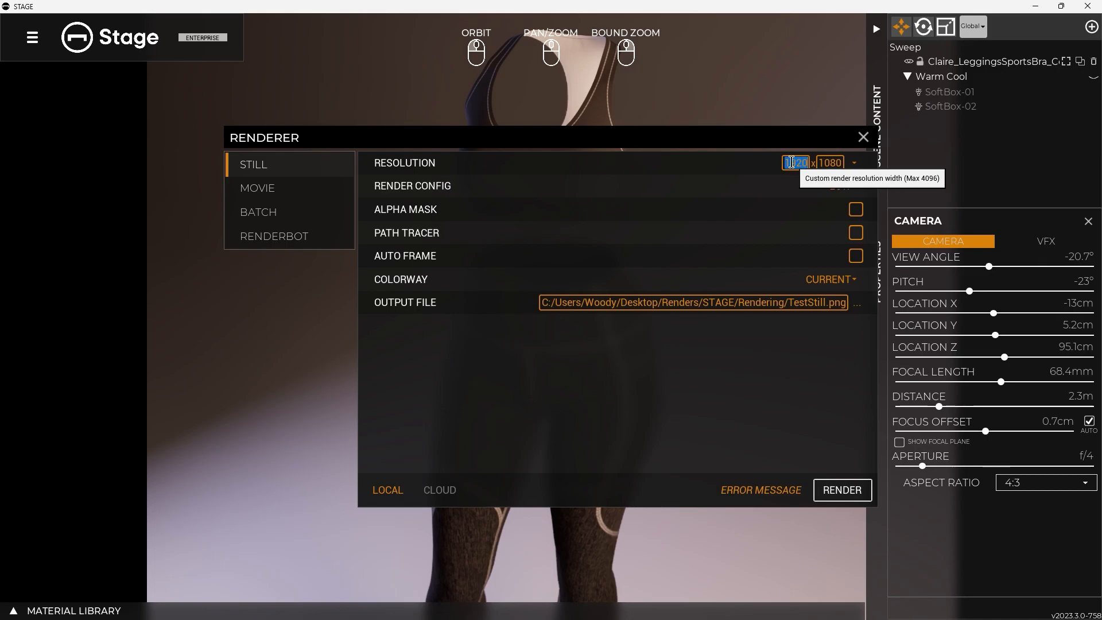
type("2000")
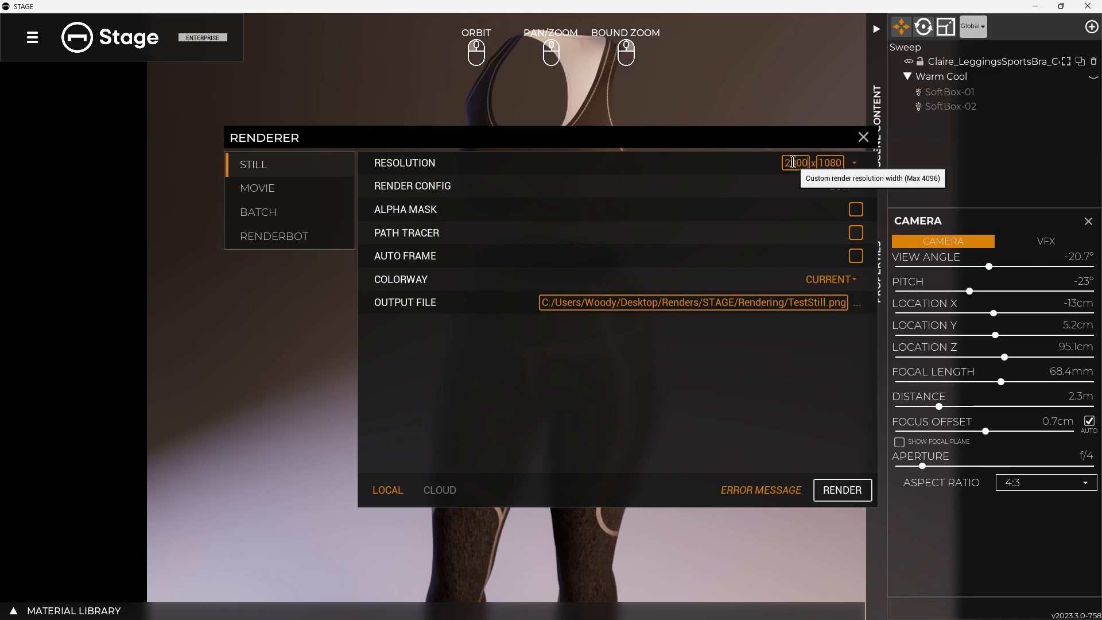
left_click(828, 161)
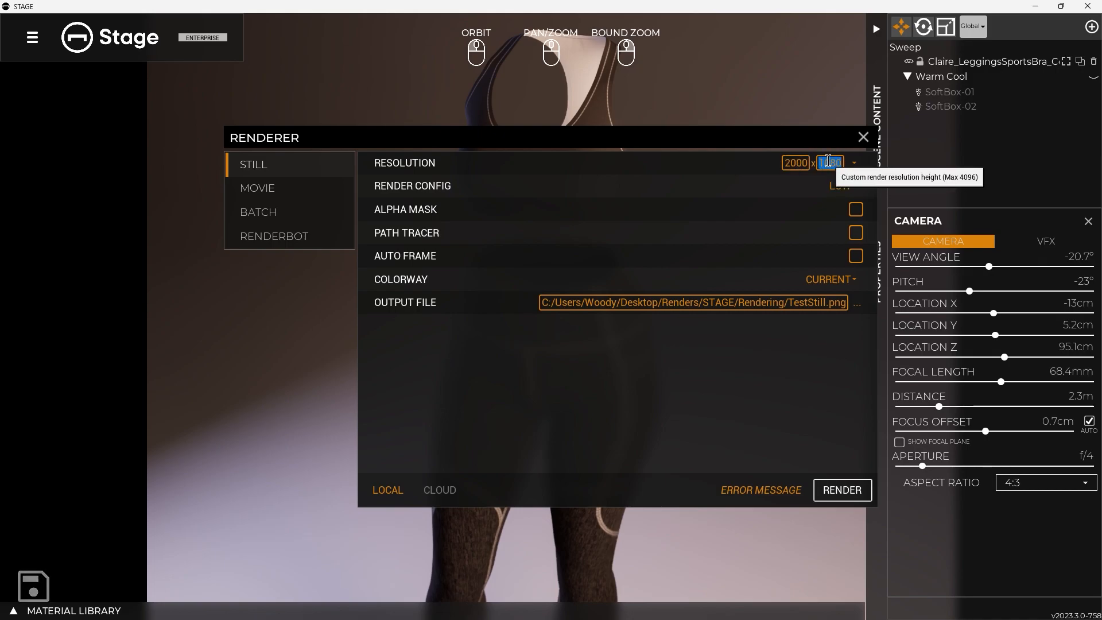
type("2000")
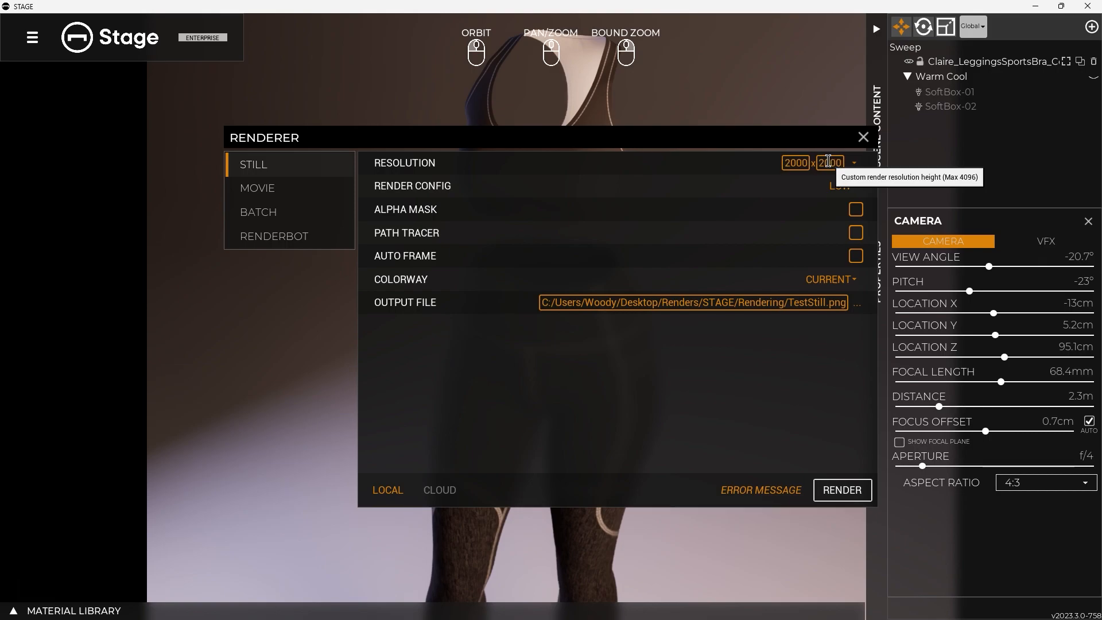
left_click(865, 139)
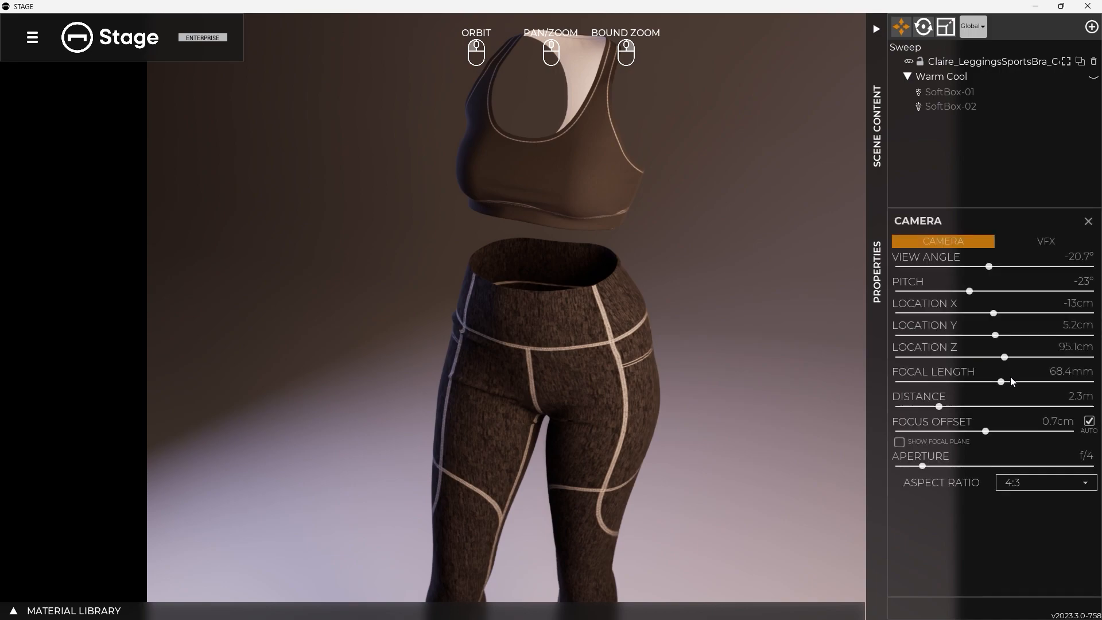
Set the camera's aspect ratio to STILL (2000x2000) and frame the whole outfit within it
left_click(1055, 483)
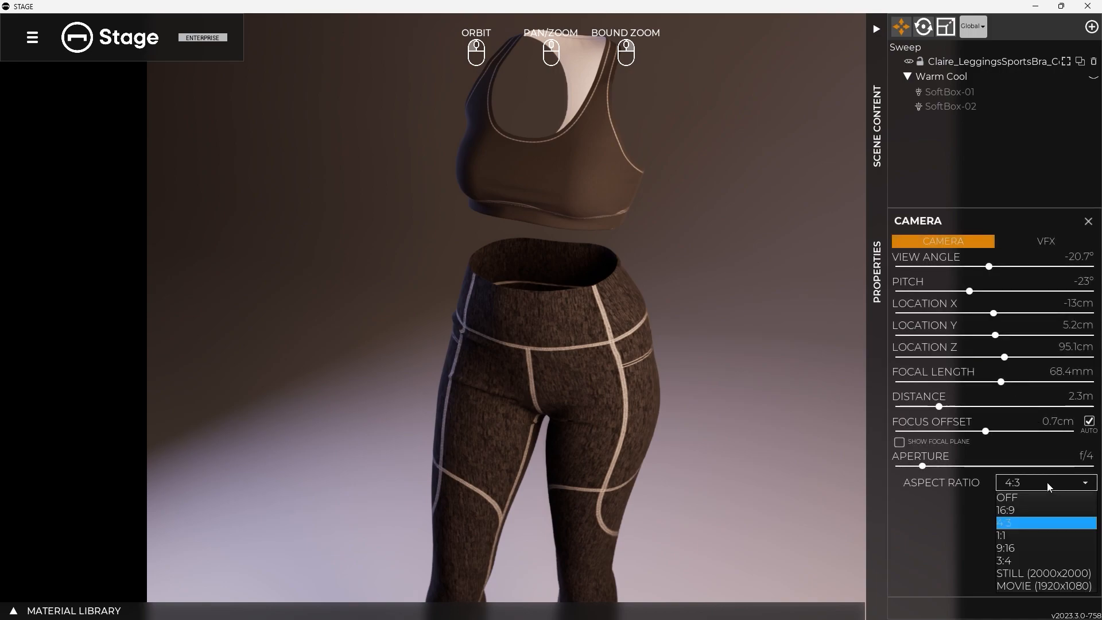
left_click(1043, 573)
left_click_drag(548, 377, 488, 338)
scroll(577, 379, "down", 4)
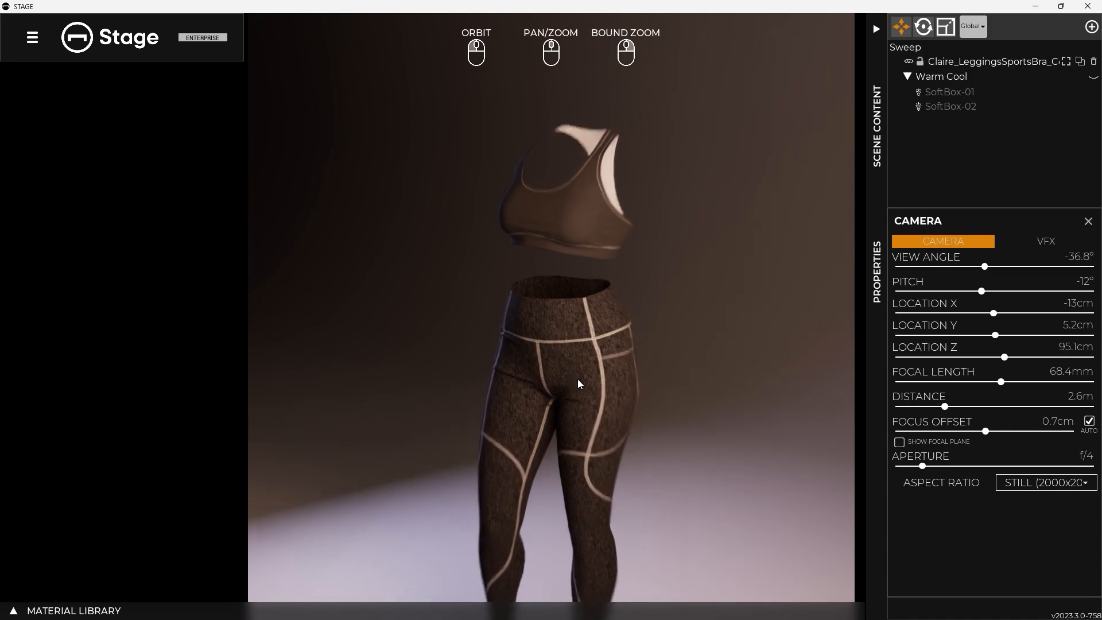
middle_click_drag(588, 377, 598, 342)
left_click_drag(592, 352, 607, 343)
scroll(610, 335, "up", 3)
middle_click_drag(616, 333, 634, 347)
scroll(625, 351, "down", 2)
scroll(634, 346, "up", 3)
left_click_drag(635, 352, 631, 374)
Try the 16:9 and 1:1 camera aspect ratios on the outfit
left_click(1036, 485)
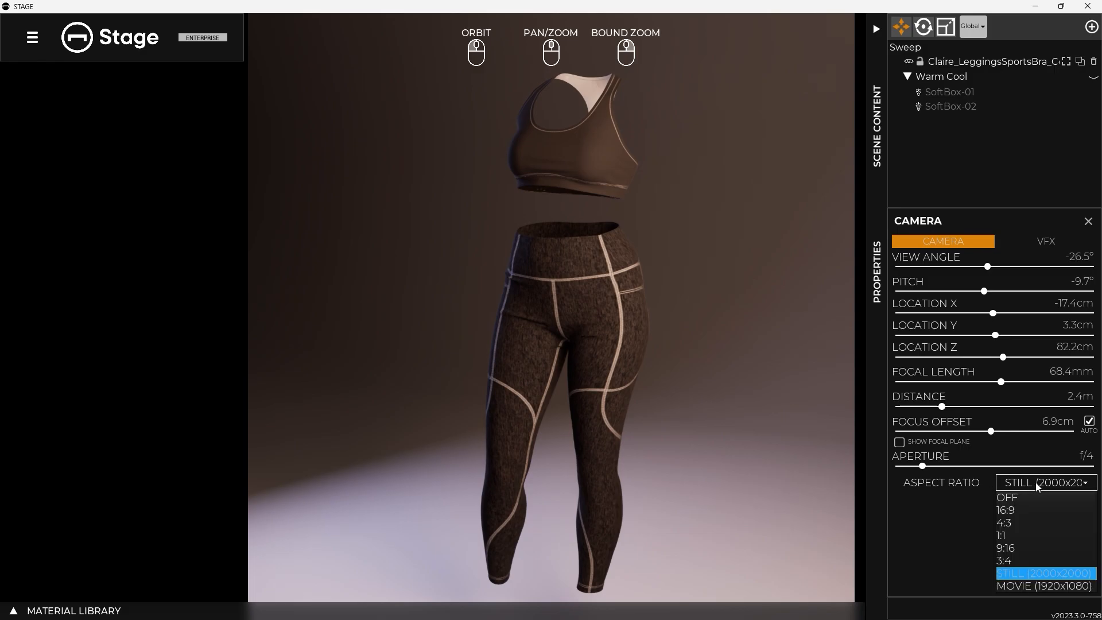
left_click(1024, 511)
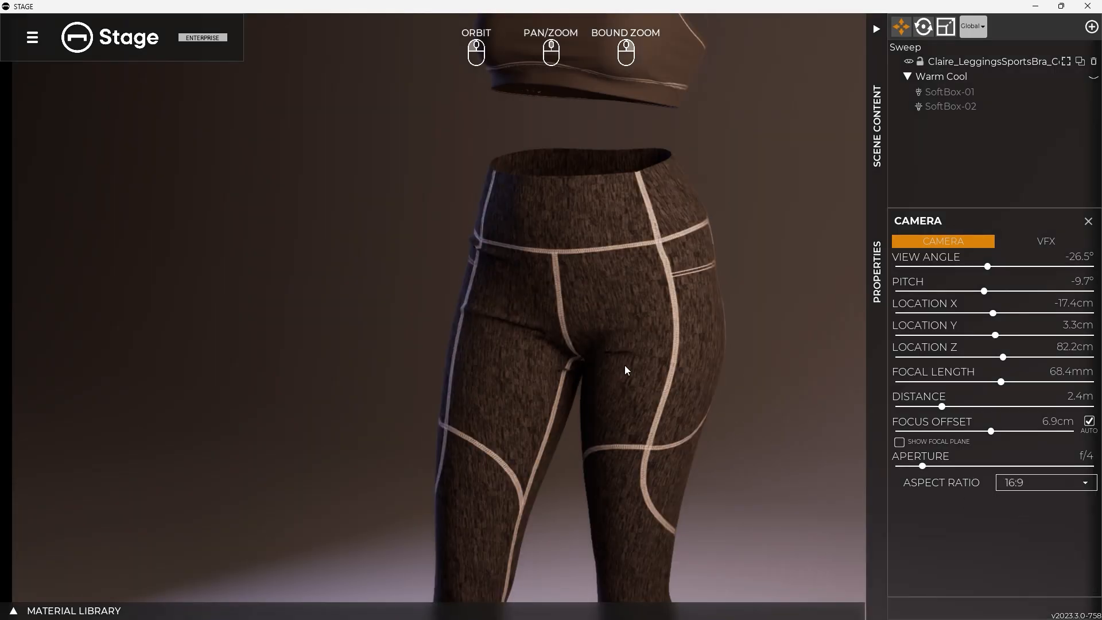
left_click(1059, 486)
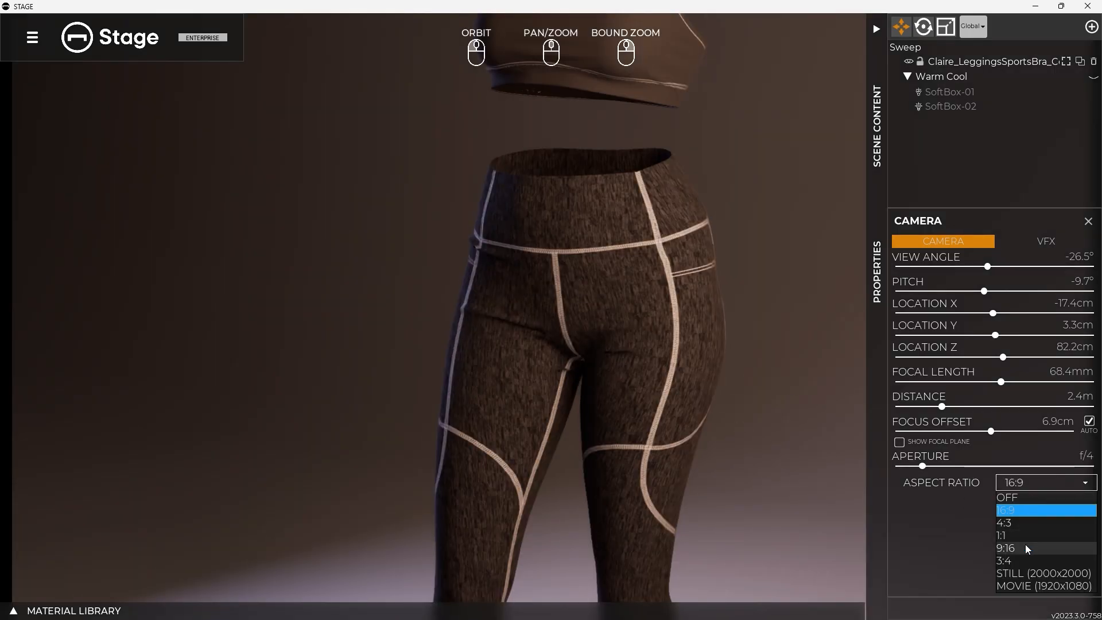
left_click(1024, 535)
mouse_move(643, 349)
left_mouse_down()
mouse_move(687, 351)
mouse_move(606, 341)
mouse_move(625, 345)
left_mouse_up()
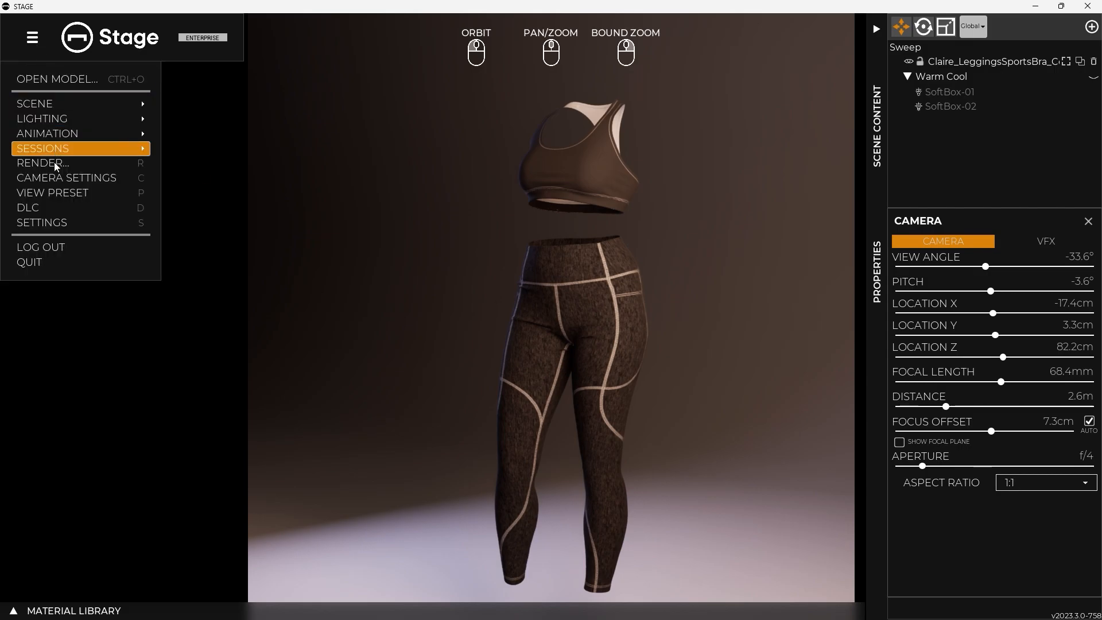
Check the still render resolution and match the camera's aspect ratio to it with STILL (2000x2000), keeping the full outfit framed
left_click(56, 163)
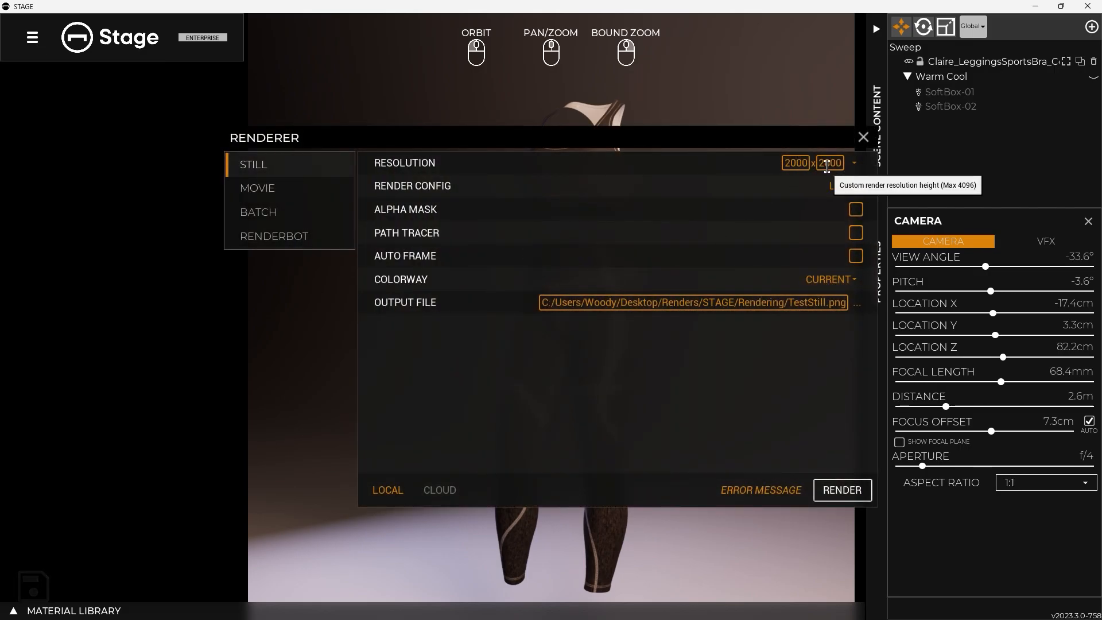
left_click(863, 138)
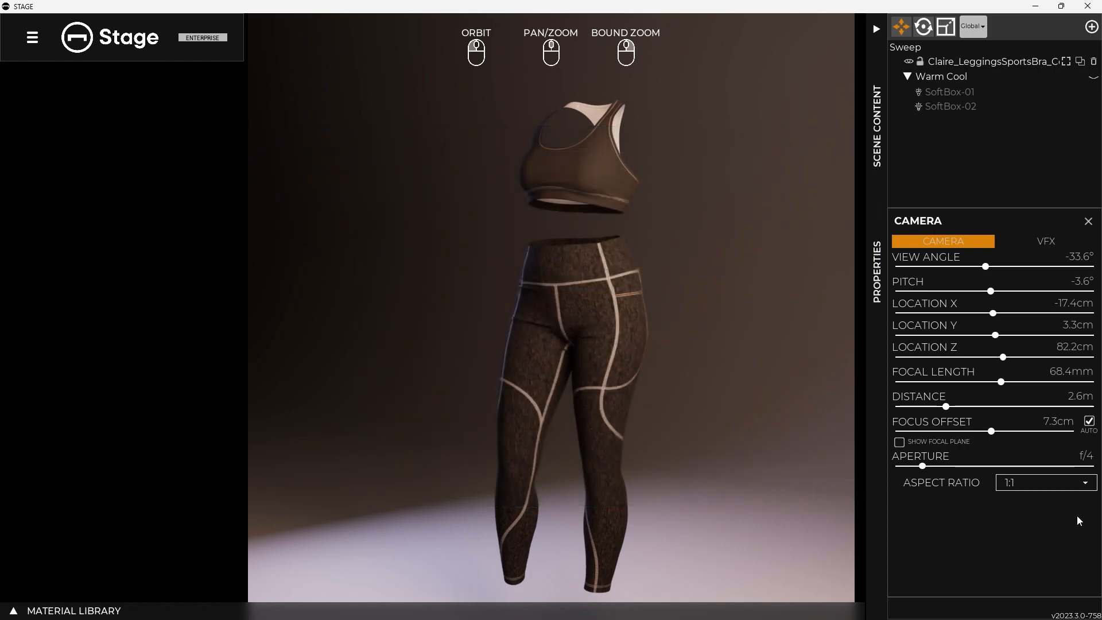
left_click(1017, 476)
left_click(1046, 573)
left_click_drag(499, 275, 570, 274)
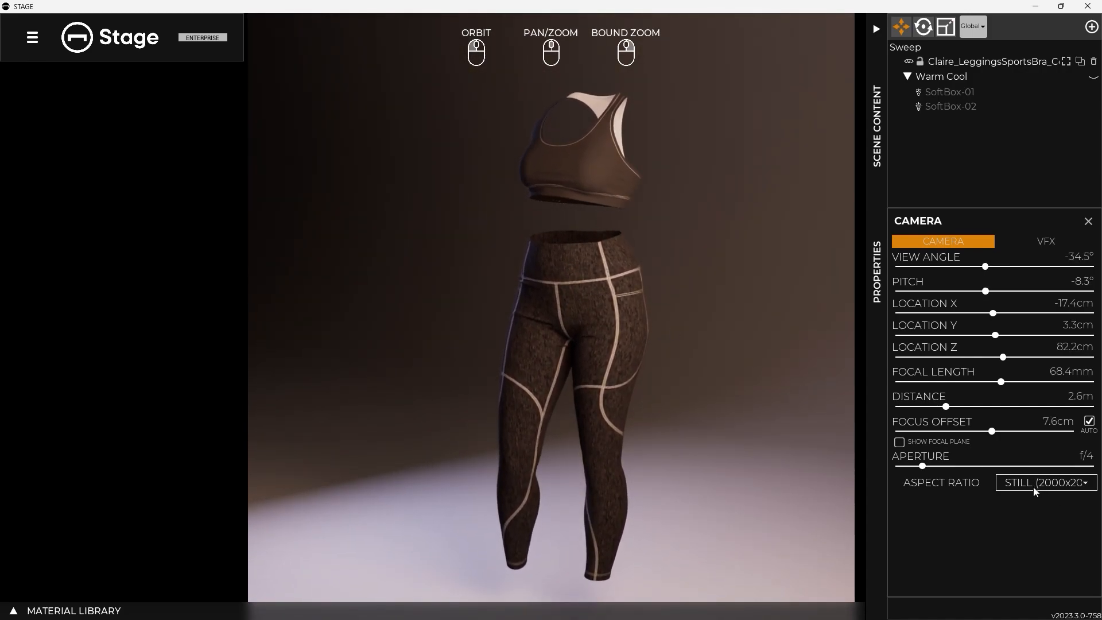
left_click_drag(609, 402, 611, 392)
scroll(629, 395, "down", 1)
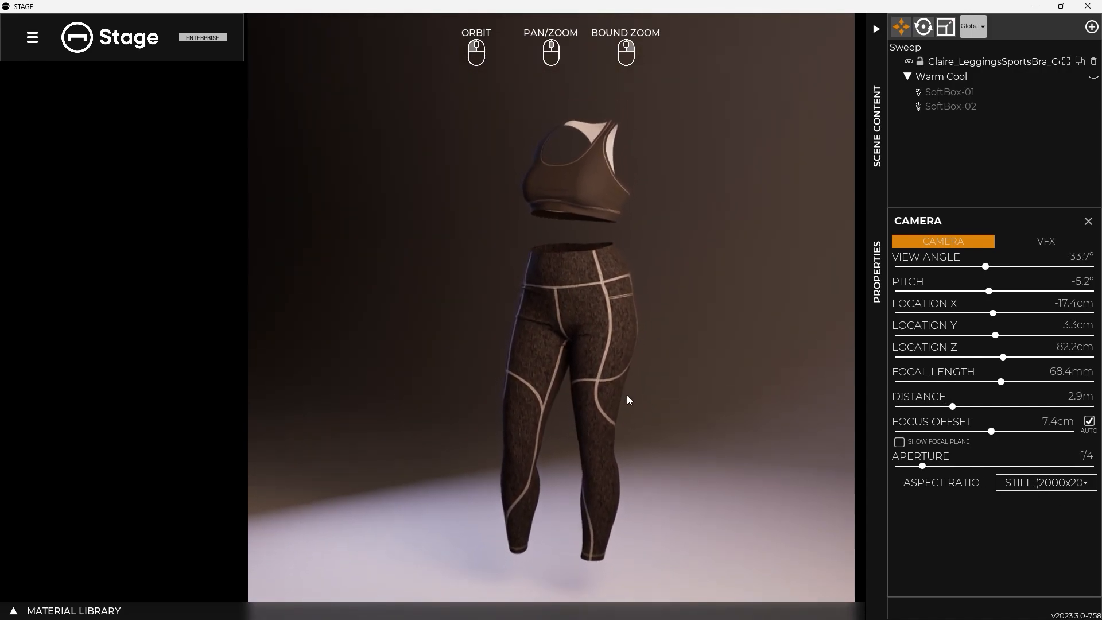
scroll(623, 400, "up", 3)
scroll(624, 400, "down", 3)
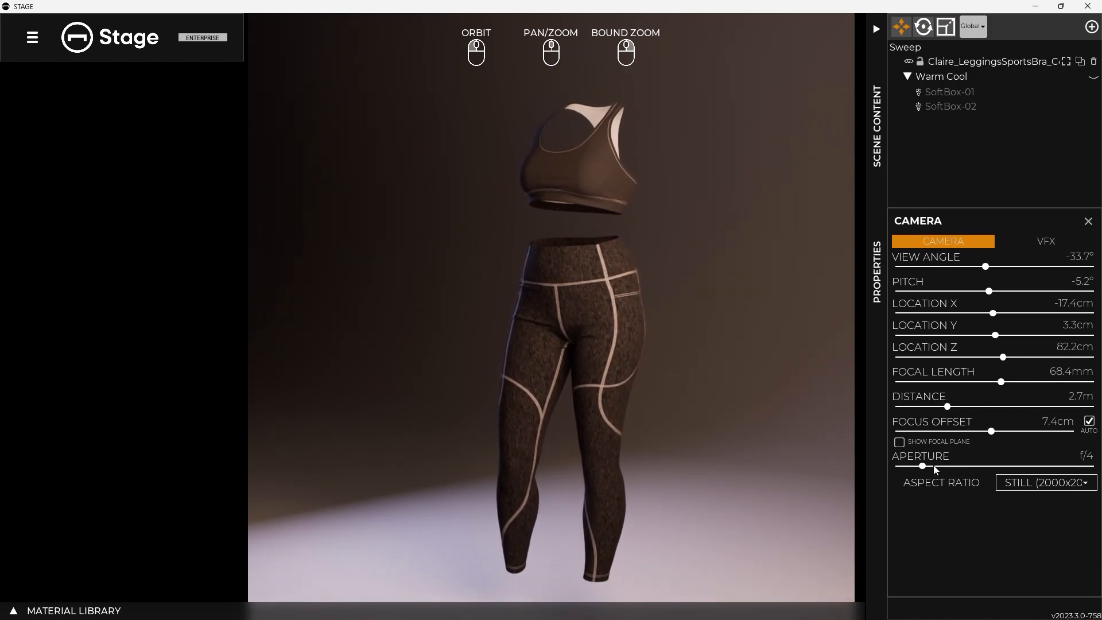
Switch the scene to an HDR environment and choose the NIGHT QUARRY backdrop
left_click(1044, 244)
left_click_drag(714, 313, 674, 256)
left_click(32, 39)
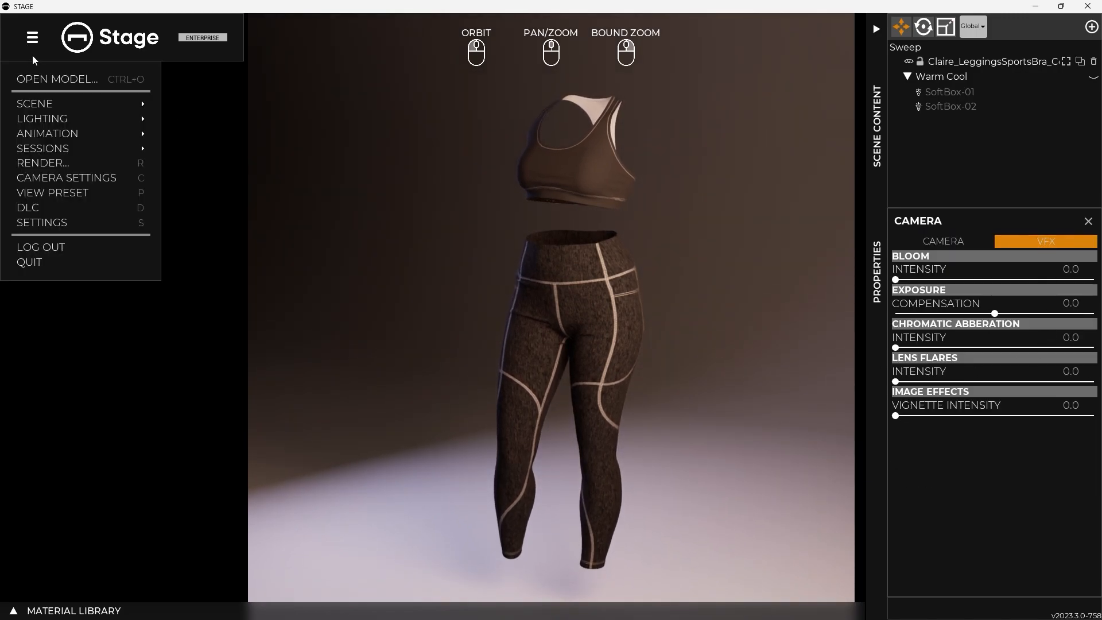
left_click(44, 104)
left_click(183, 101)
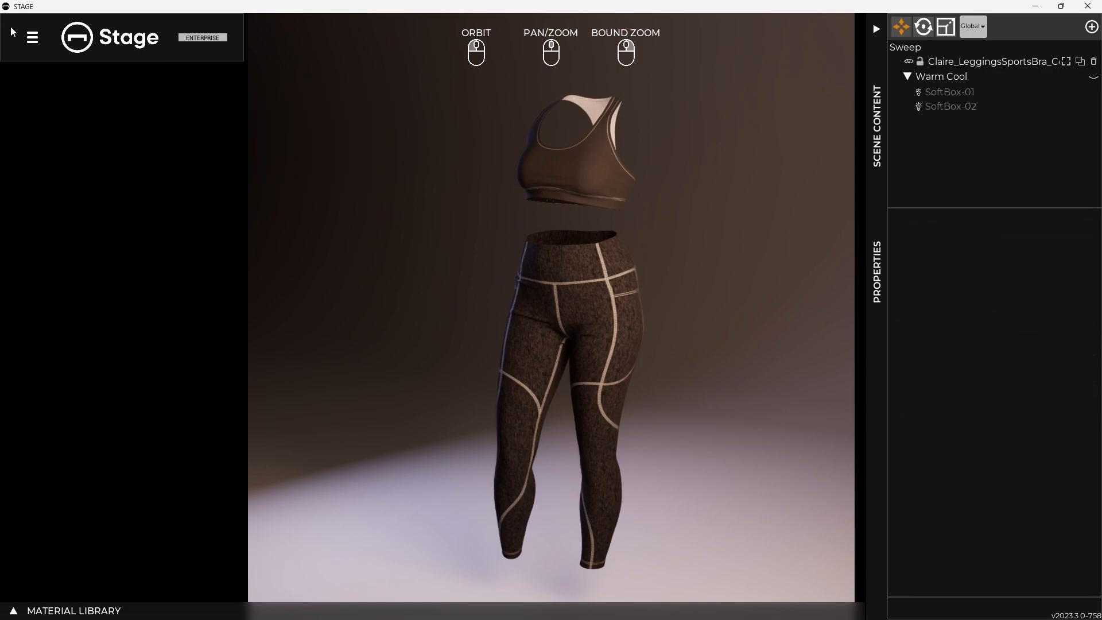
left_click(32, 37)
left_click(46, 102)
left_click(186, 86)
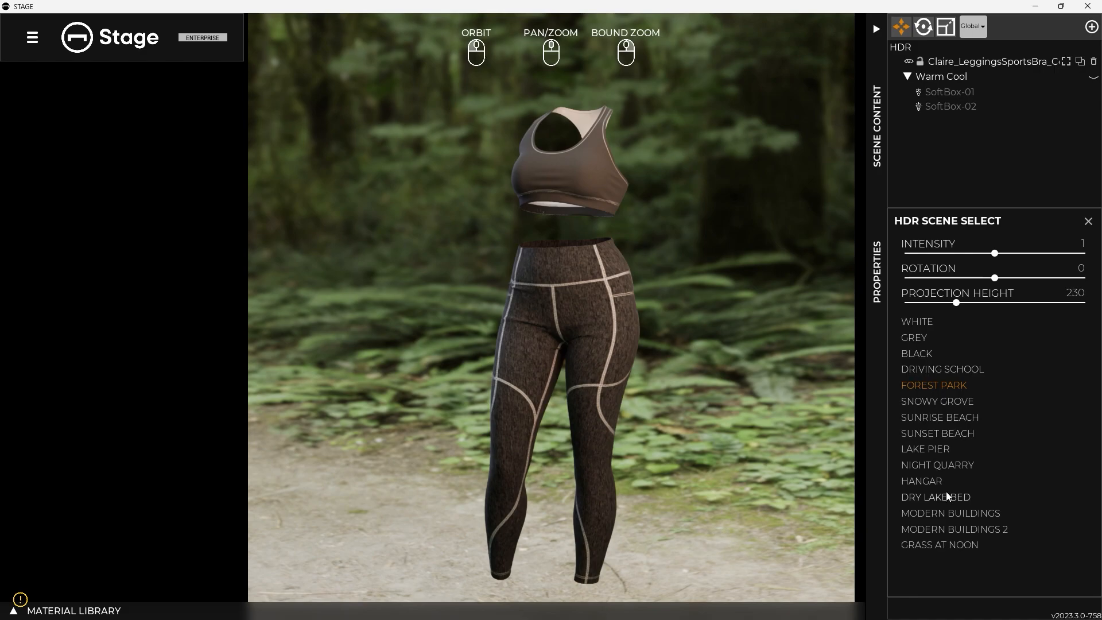
left_click(930, 465)
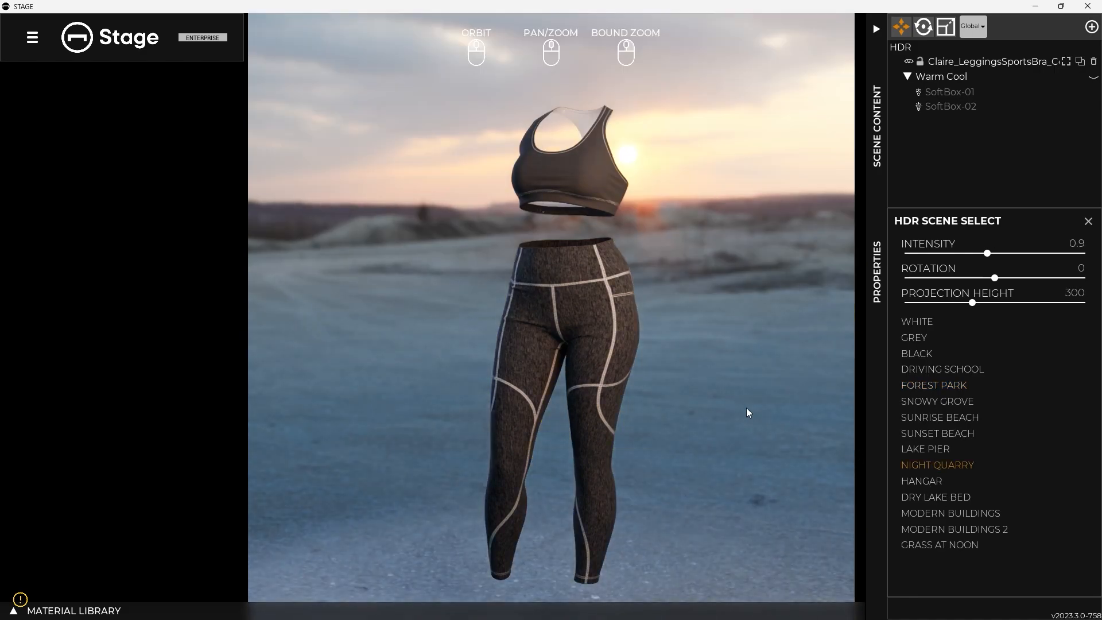
left_click(33, 37)
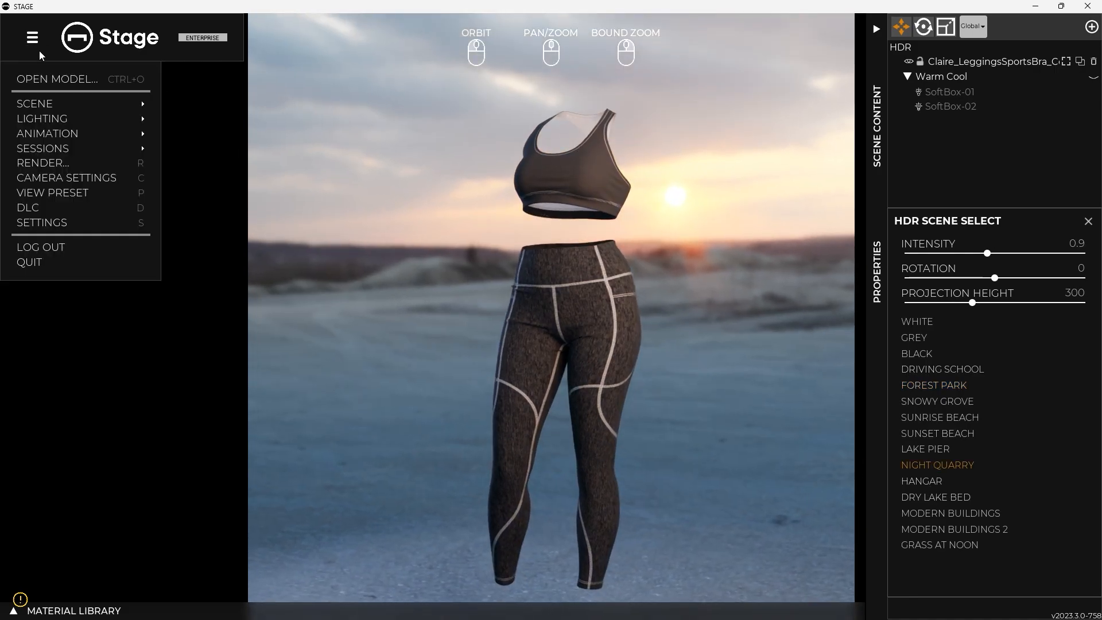
mouse_move(43, 119)
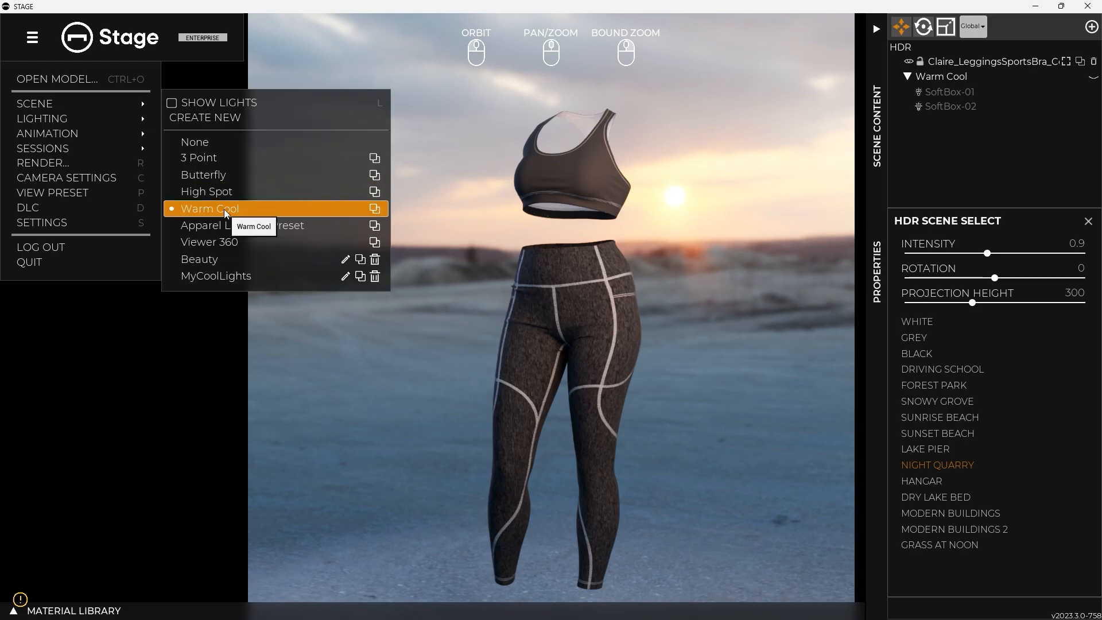
left_click(615, 312)
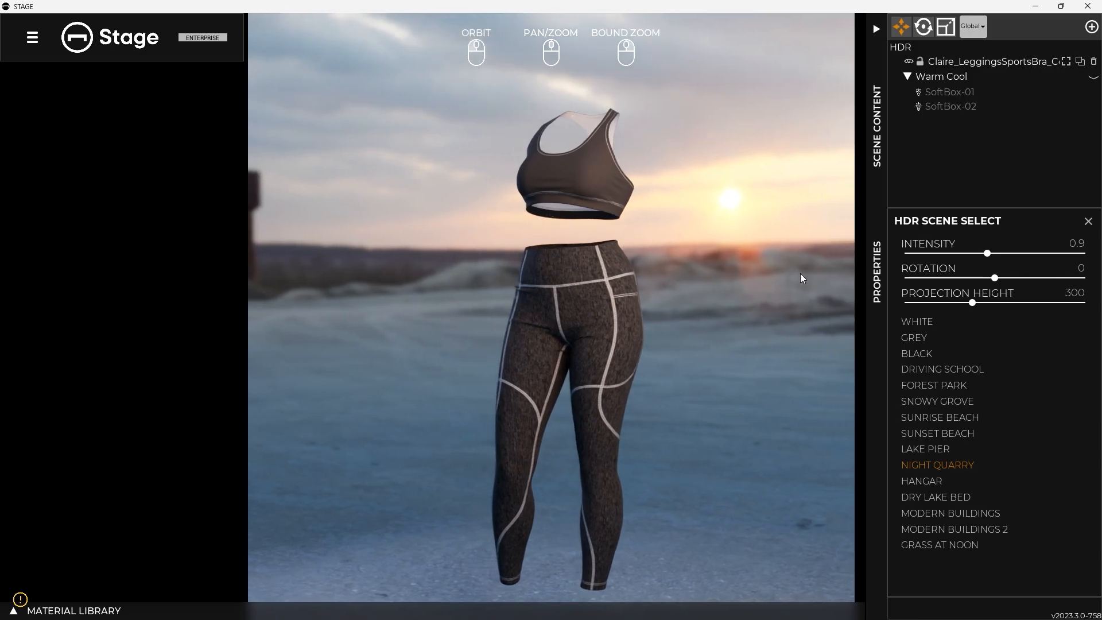
Set the NIGHT QUARRY environment's intensity to 0.5 and its rotation to -3.6
left_click_drag(987, 253, 996, 279)
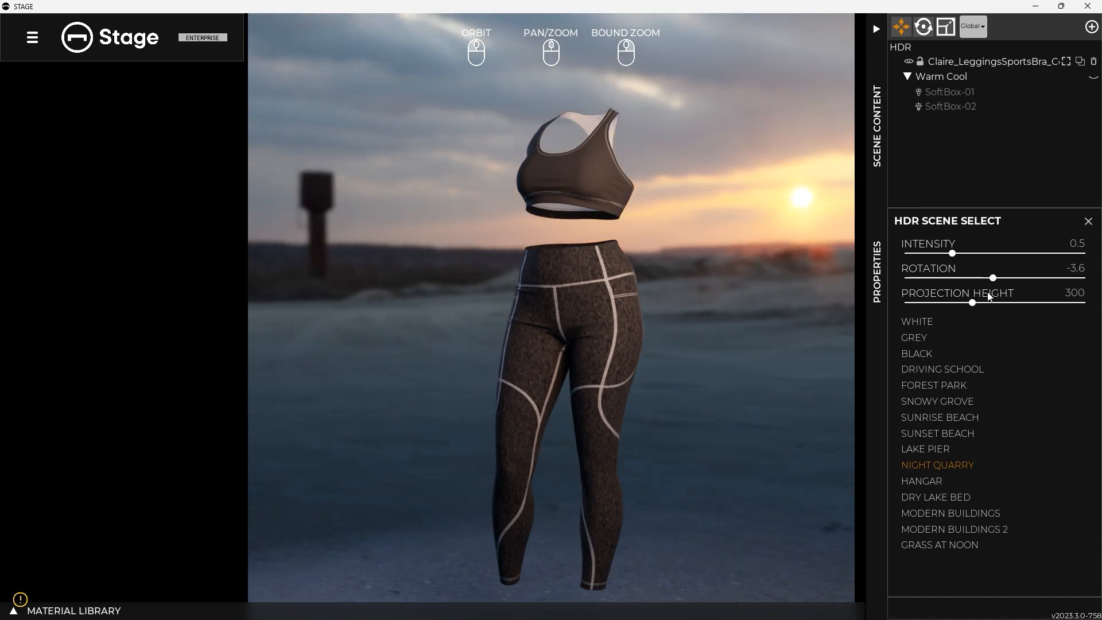
left_click_drag(736, 283, 782, 285)
Set the bloom intensity in the camera's visual effects to 0.6
left_click(829, 272)
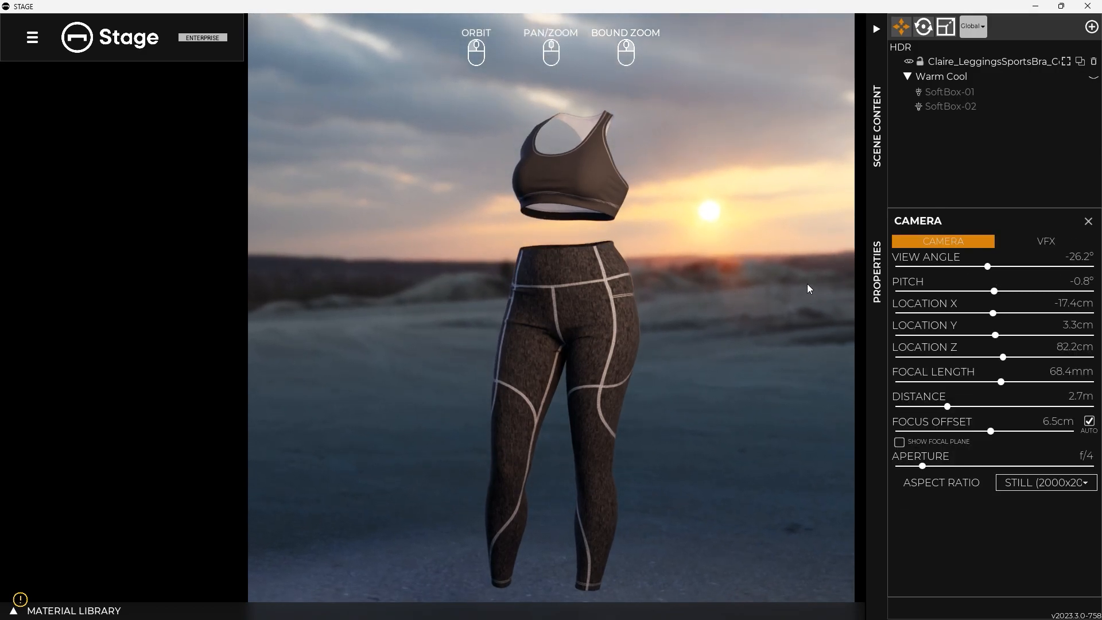
left_click(1045, 241)
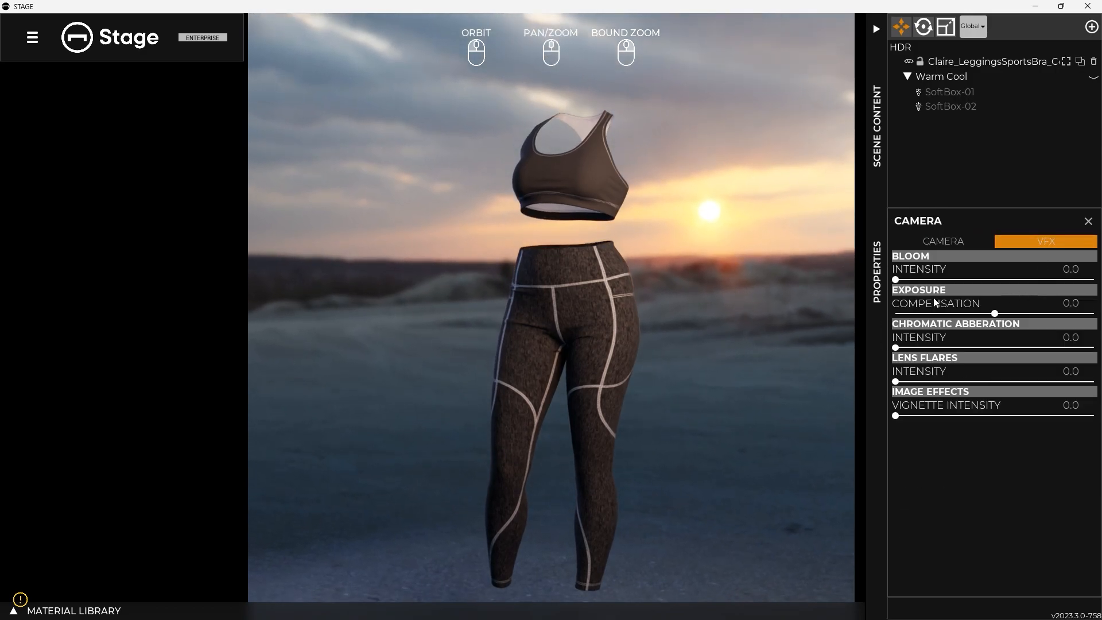
left_click_drag(896, 280, 911, 280)
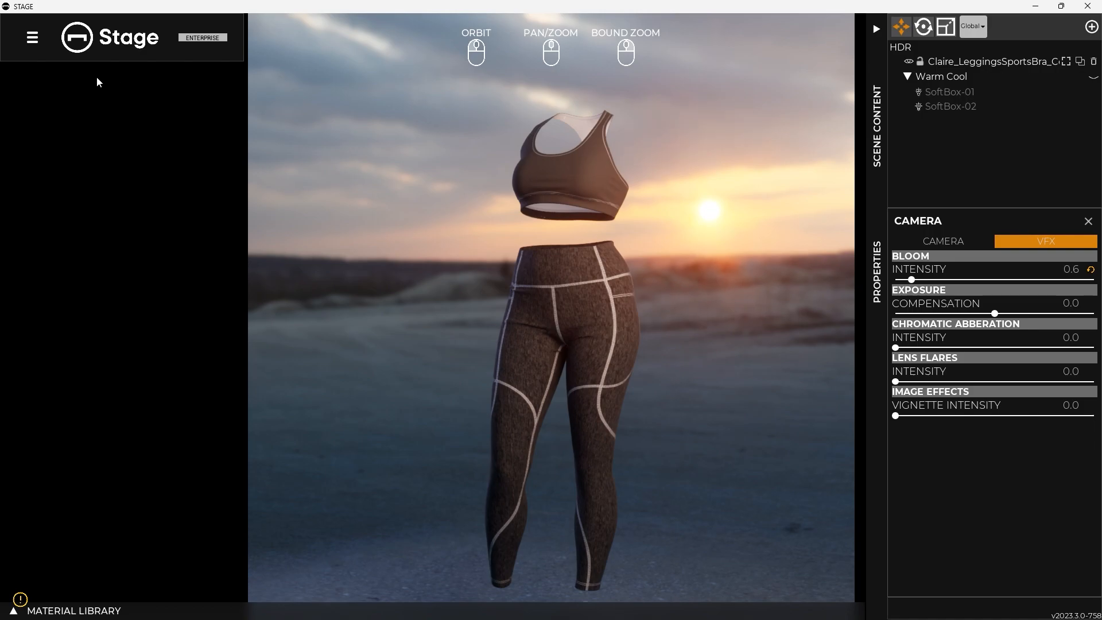
Set the lighting preset to None and orbit the camera so the sun sits just beside the sports bra
left_click(34, 39)
mouse_move(80, 118)
left_click(208, 145)
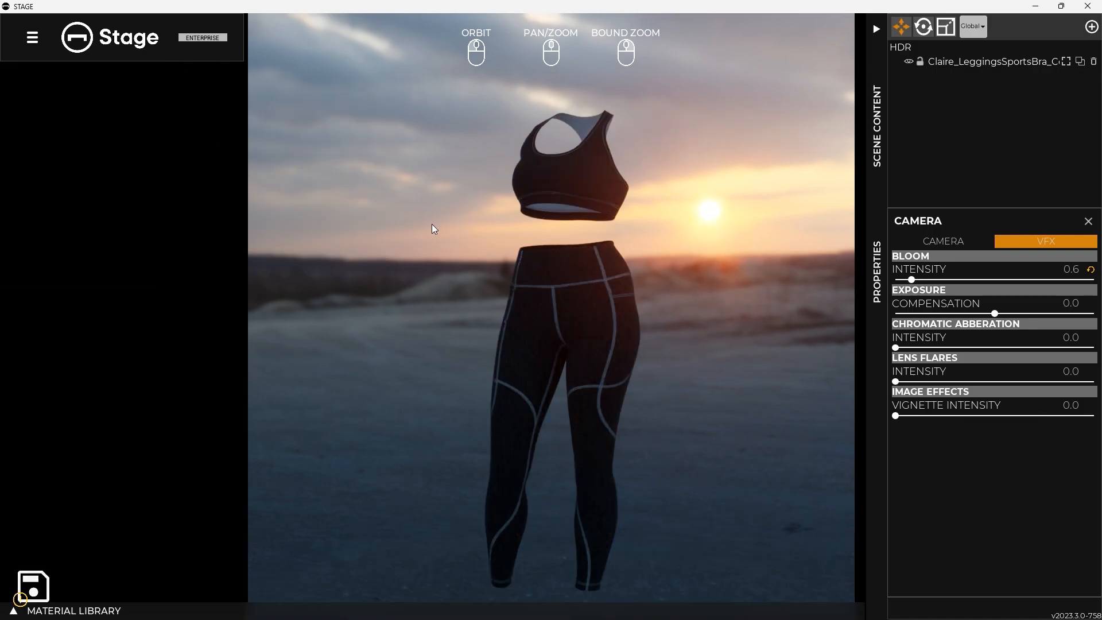
left_click_drag(692, 279, 726, 282)
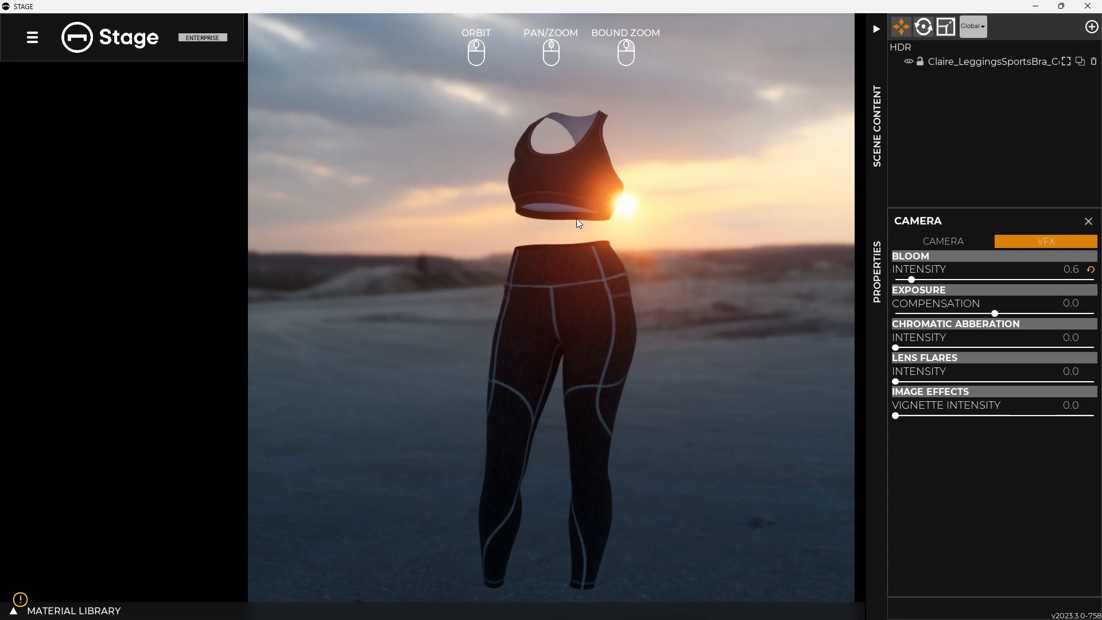
left_click_drag(657, 277, 655, 274)
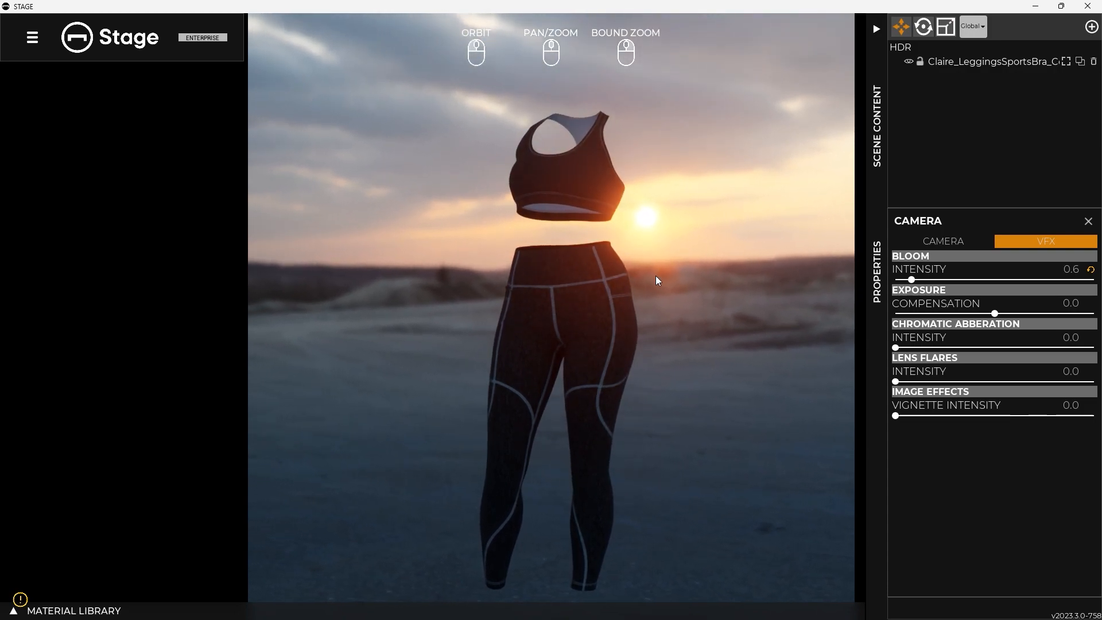
Set the lens flares intensity to 0.1 and try the exposure compensation, leaving it at 0.0
left_click_drag(896, 382, 896, 382)
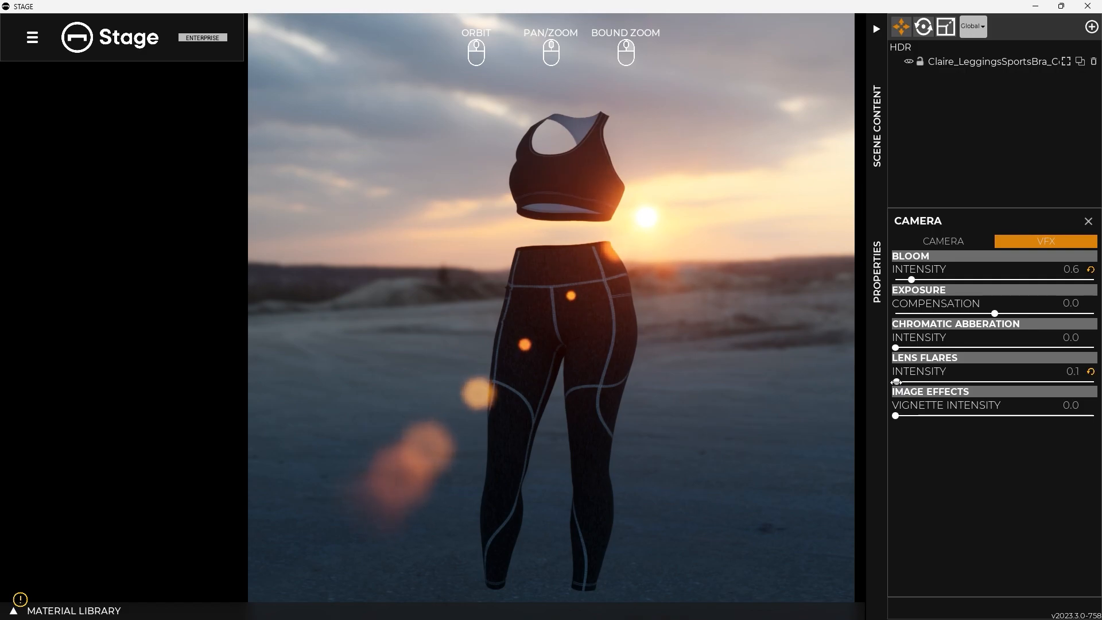
mouse_move(771, 305)
left_mouse_down()
mouse_move(749, 302)
mouse_move(757, 287)
mouse_move(791, 281)
mouse_move(775, 294)
mouse_move(788, 303)
mouse_move(759, 290)
mouse_move(785, 291)
mouse_move(771, 301)
left_mouse_up()
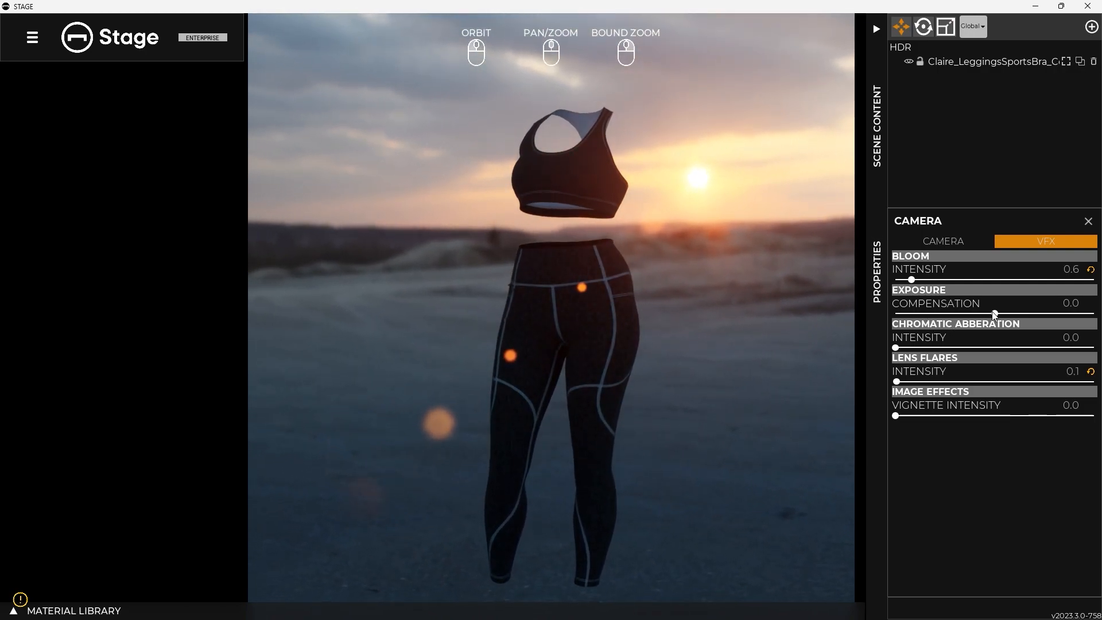
mouse_move(995, 316)
left_mouse_down()
mouse_move(983, 314)
mouse_move(1004, 314)
mouse_move(994, 315)
left_mouse_up()
Set the chromatic aberration intensity to 0.5 and the vignette intensity to 0.5, checking the effects against the sun
left_click_drag(896, 348, 1003, 350)
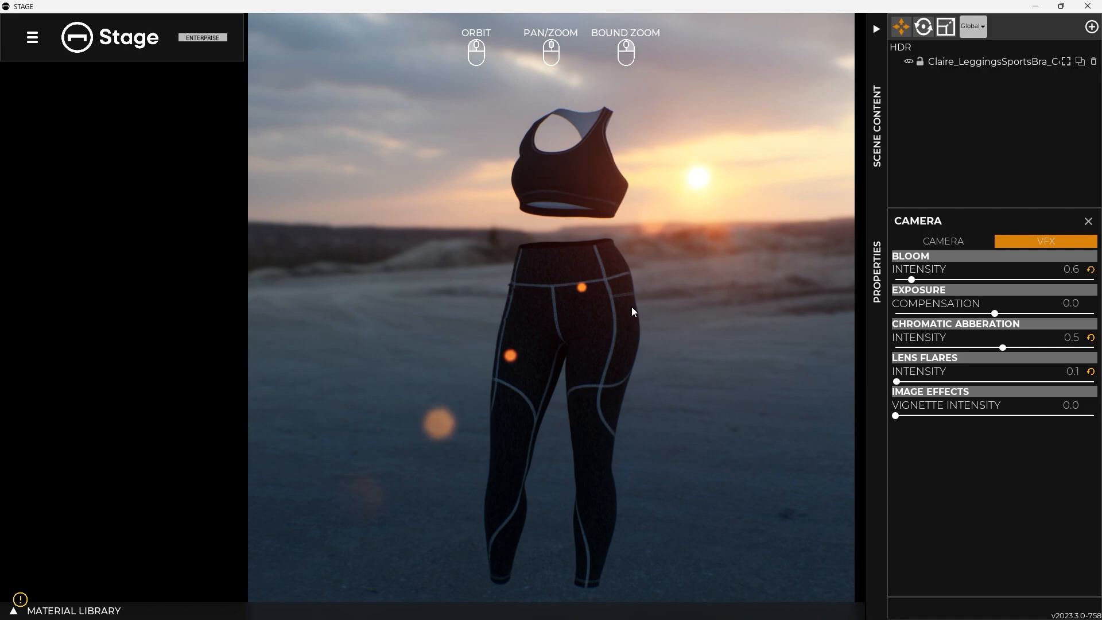
left_click_drag(896, 417, 993, 416)
left_click_drag(757, 345, 694, 392)
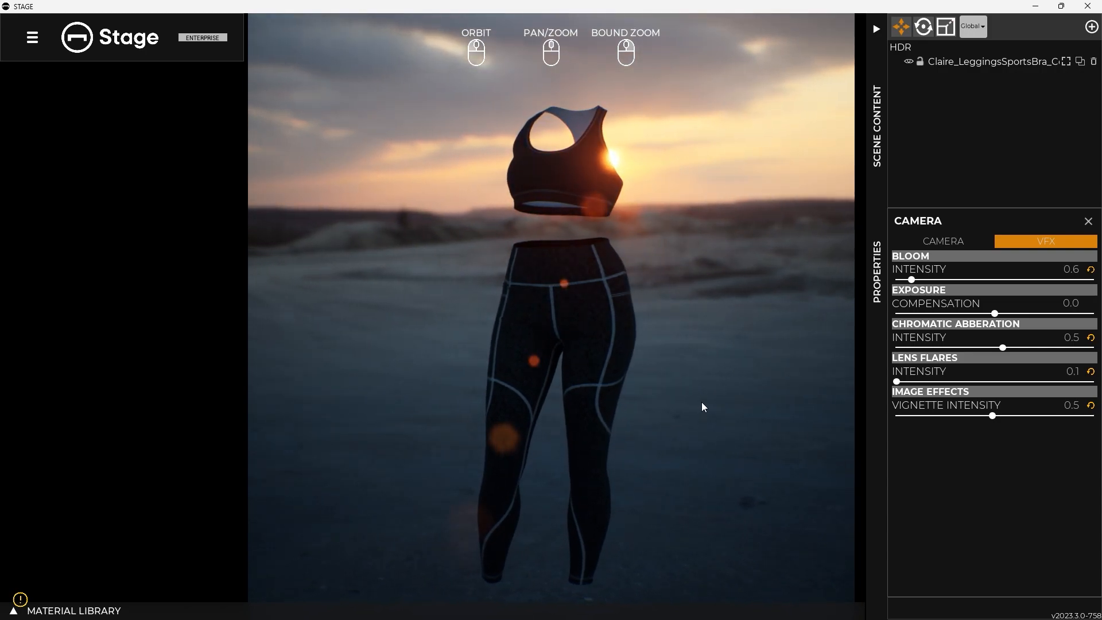